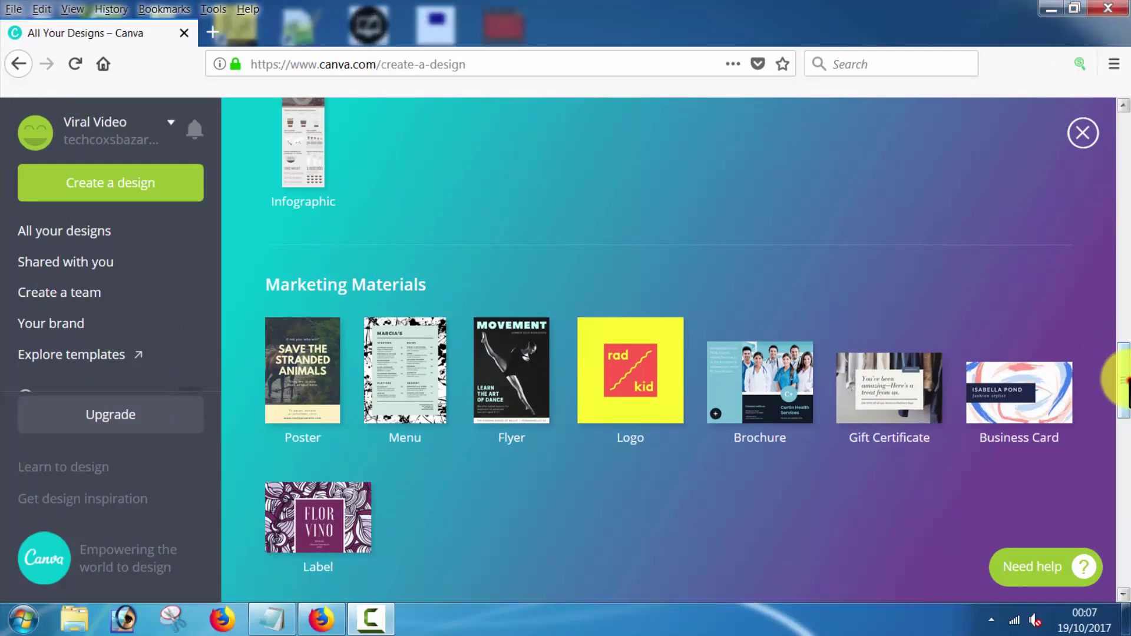
pyautogui.moveTo(1121, 377)
pyautogui.mouseDown()
pyautogui.moveTo(1120, 336)
pyautogui.moveTo(1125, 386)
pyautogui.mouseUp()
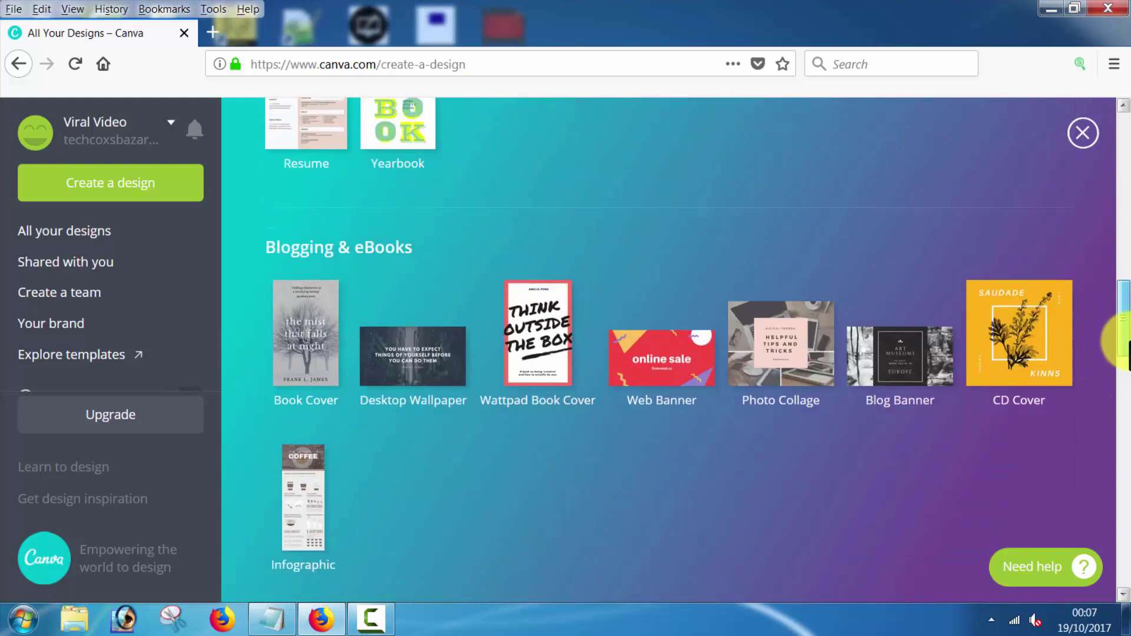
pyautogui.moveTo(1125, 387); pyautogui.dragTo(1126, 447)
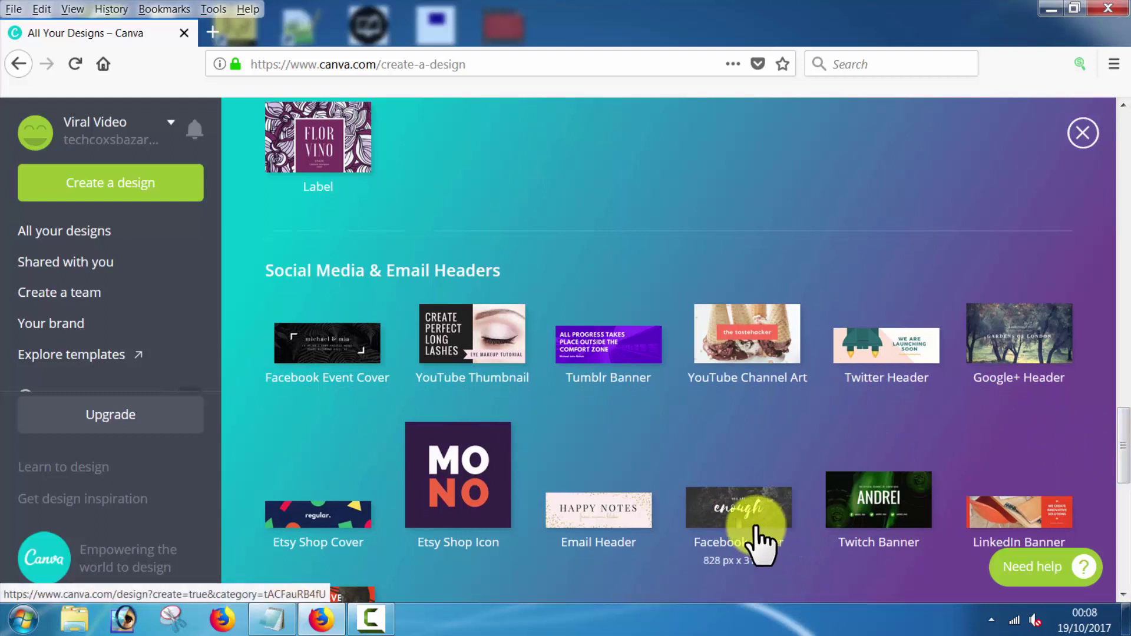
pyautogui.scroll(-2, 742, 495)
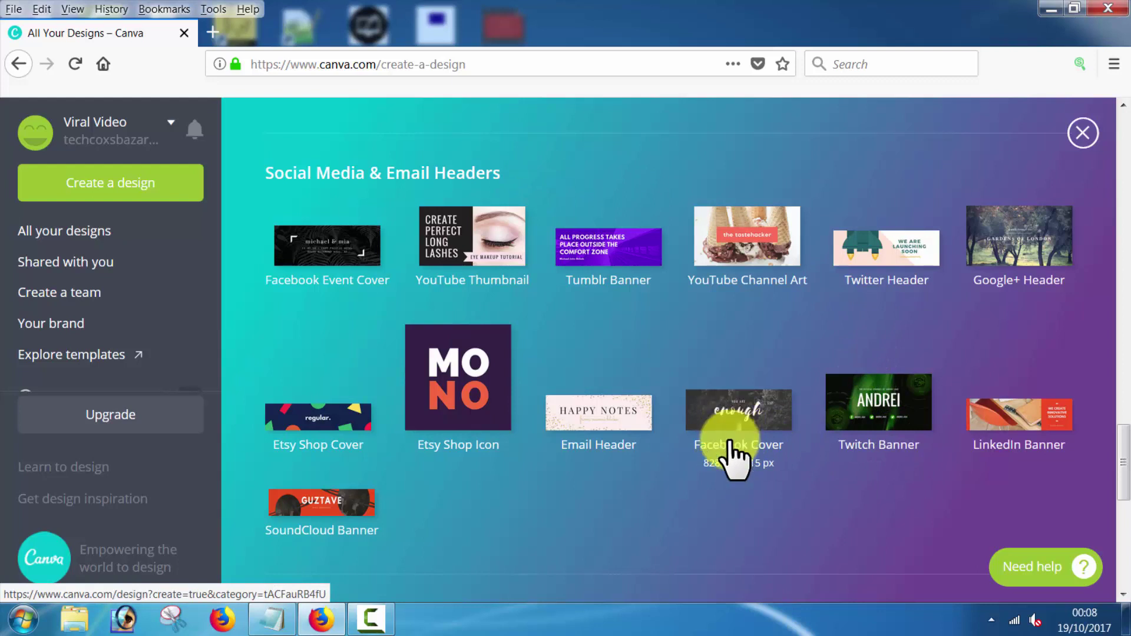
# Move the Notepad window up and left, then hide it to see Canva.
pyautogui.click(284, 619)
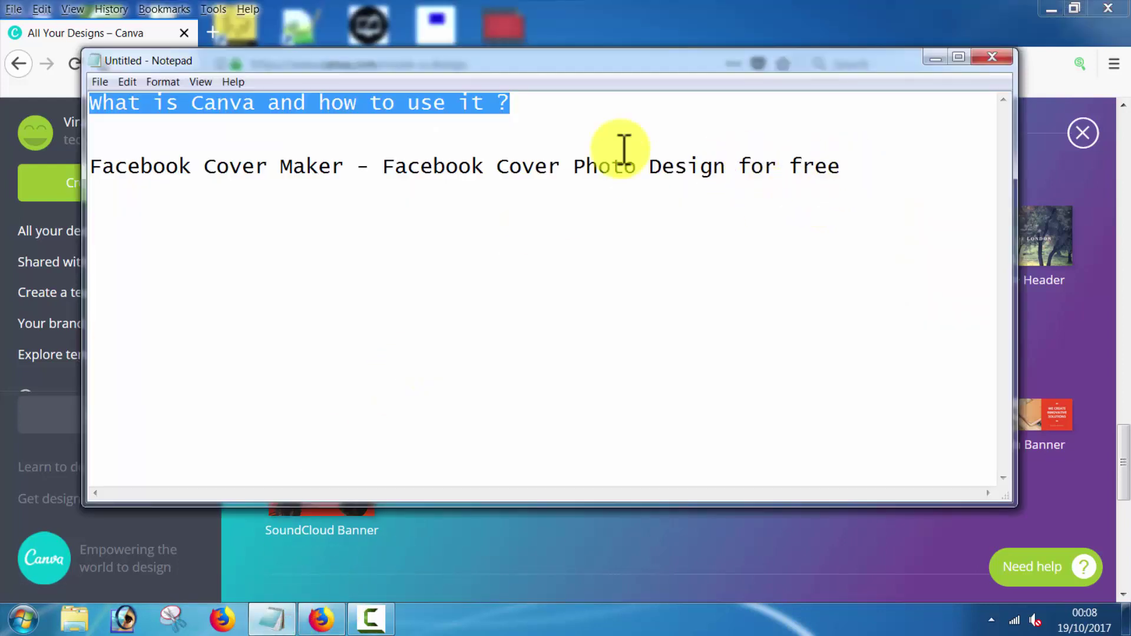
pyautogui.click(541, 109)
pyautogui.write('Facebook cover size :')
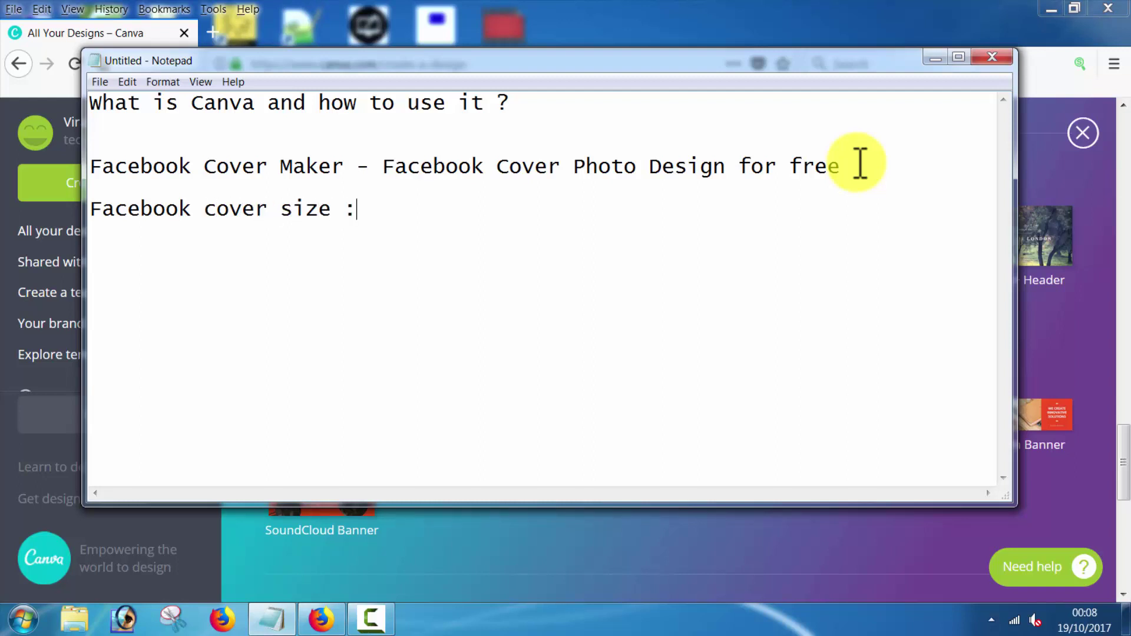
pyautogui.moveTo(833, 58); pyautogui.dragTo(777, 22)
pyautogui.click(879, 21)
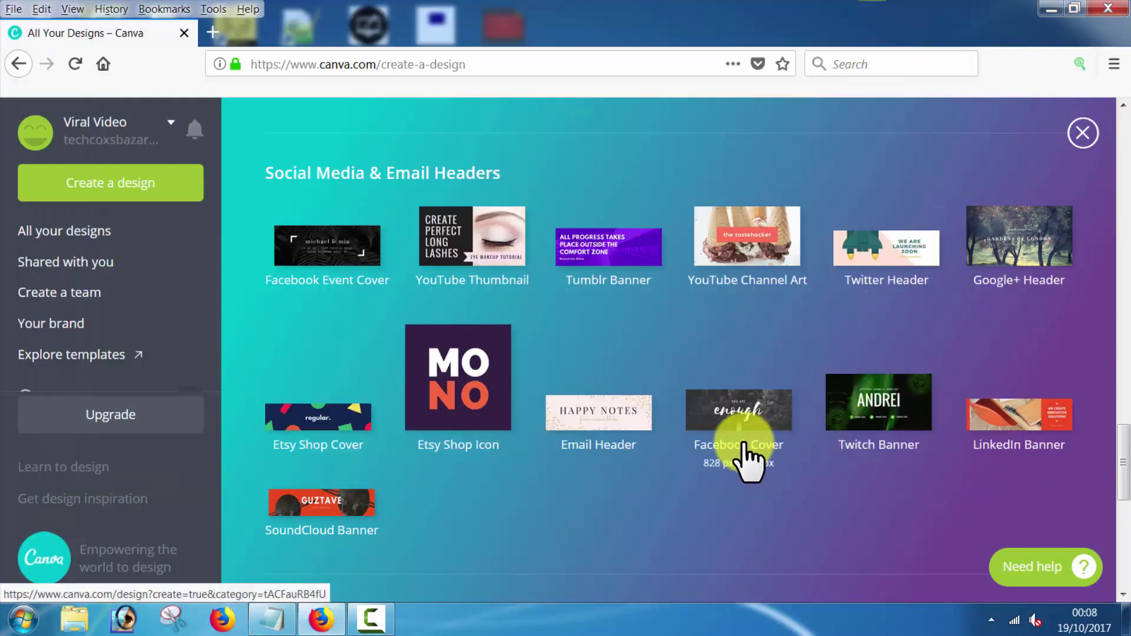
# Check the Facebook Cover size in Canva and highlight the 828PX * 315 PX note line.
pyautogui.click(269, 618)
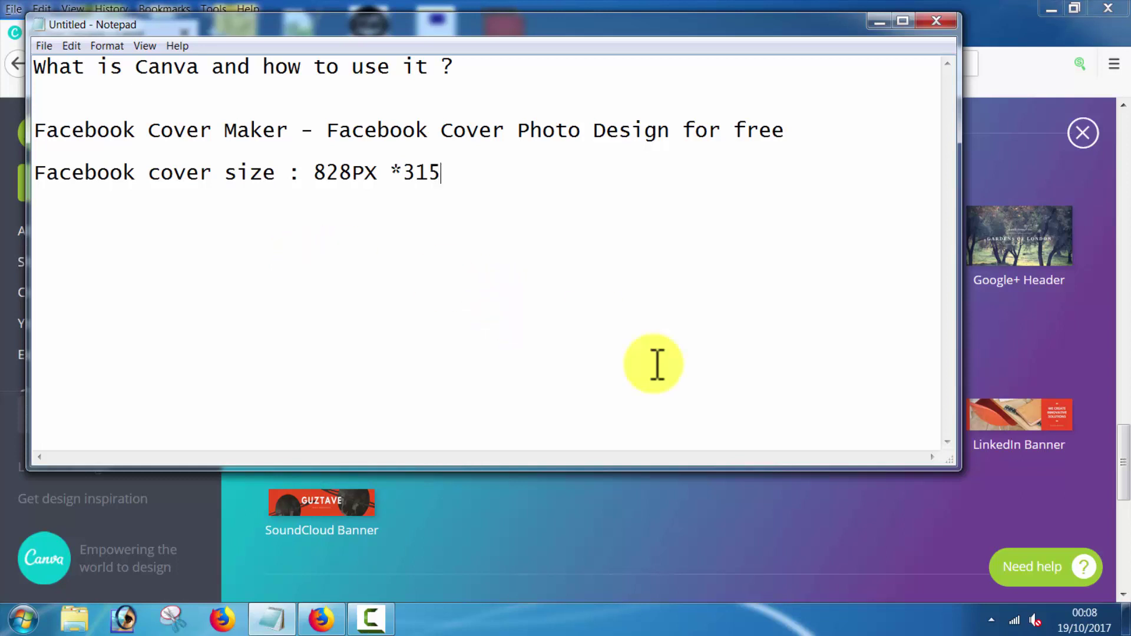
pyautogui.click(785, 517)
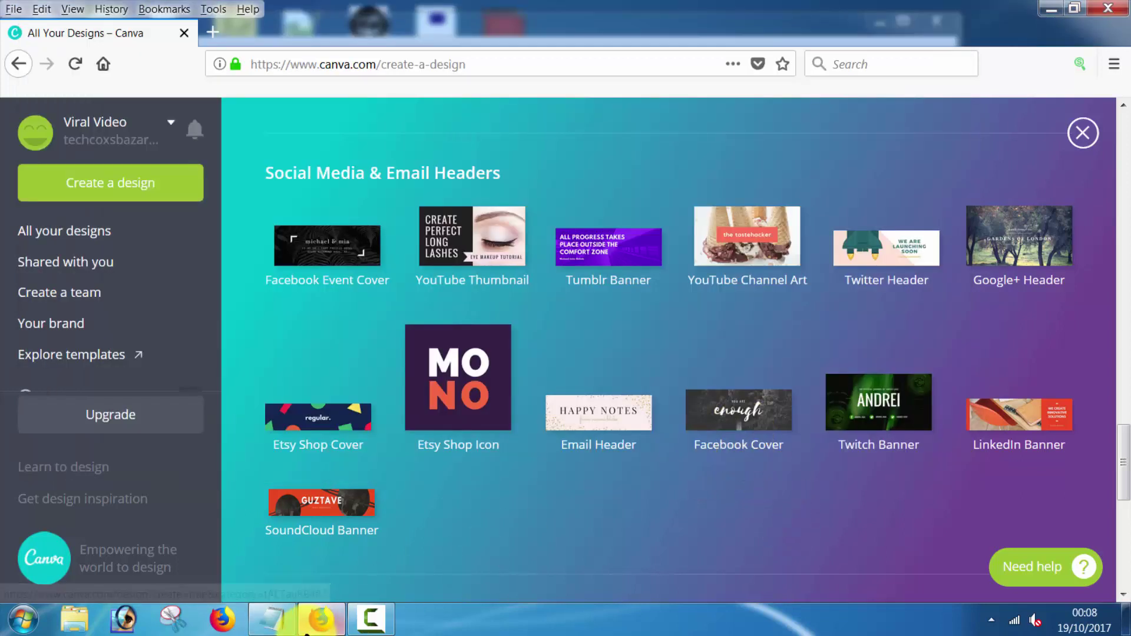
pyautogui.click(272, 618)
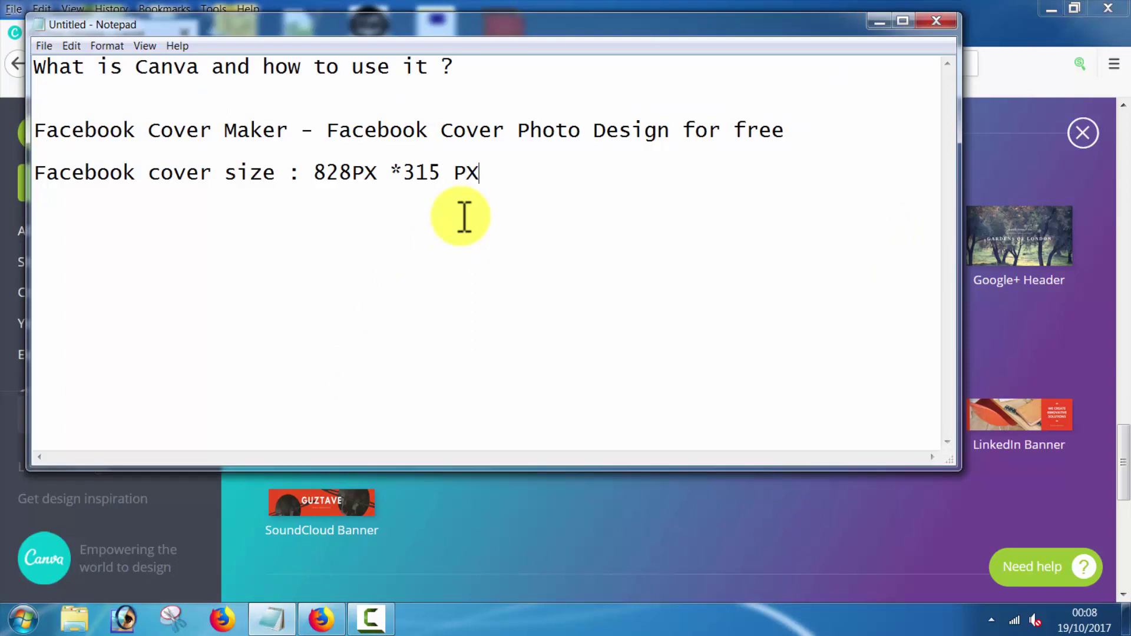
pyautogui.moveTo(309, 172); pyautogui.dragTo(481, 174)
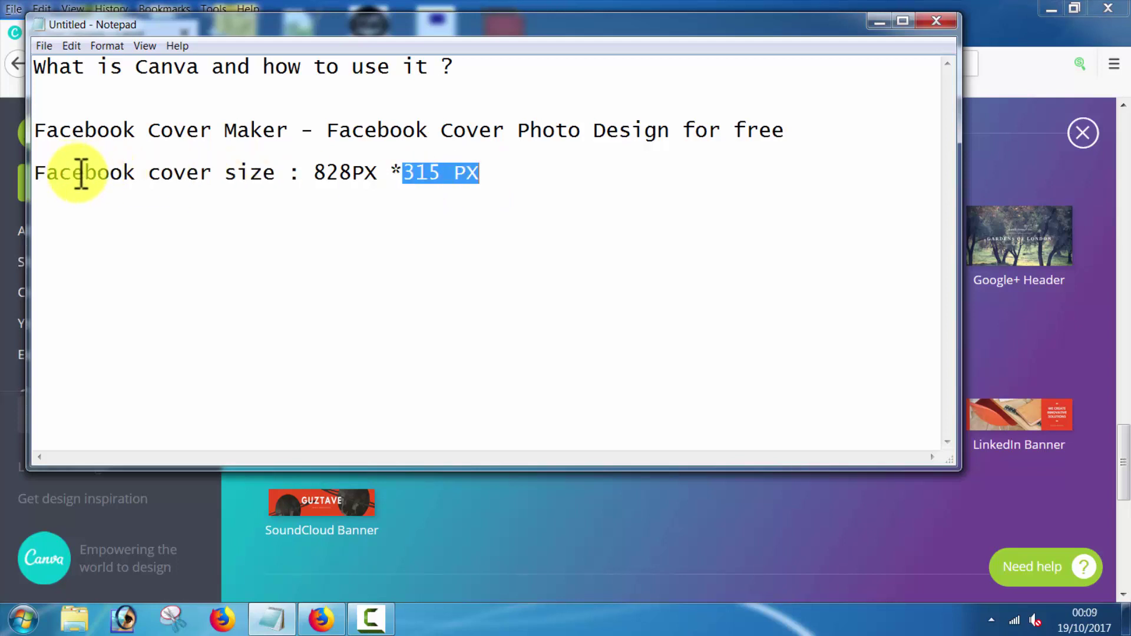
pyautogui.moveTo(525, 178); pyautogui.dragTo(66, 181)
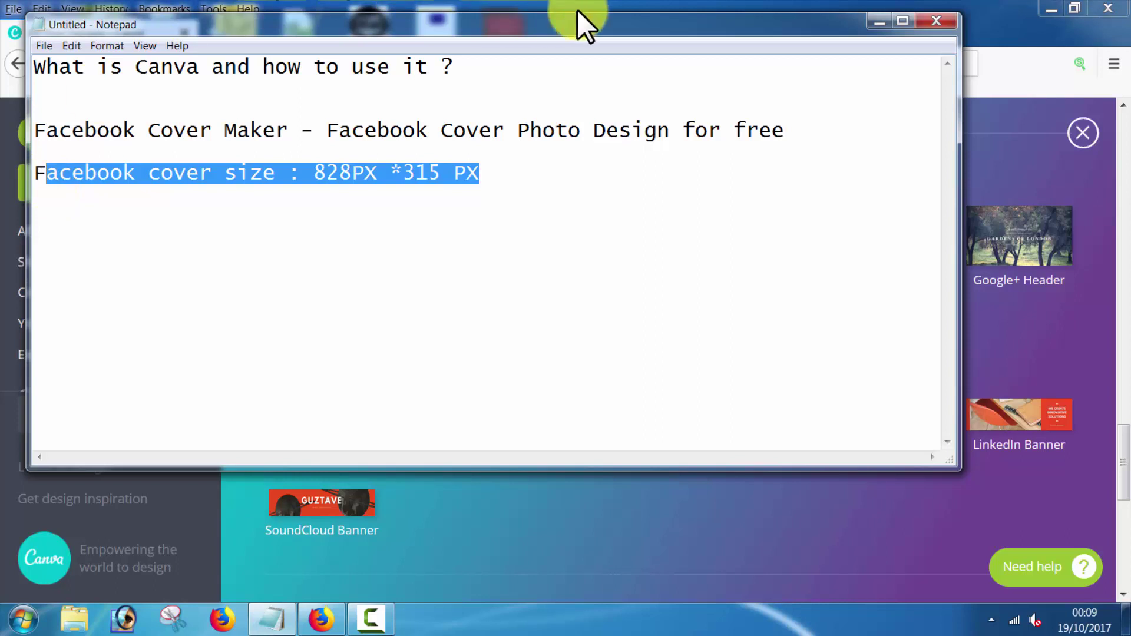
# Hide Notepad and open a new blank Facebook Cover design in its own Firefox tab.
pyautogui.click(868, 23)
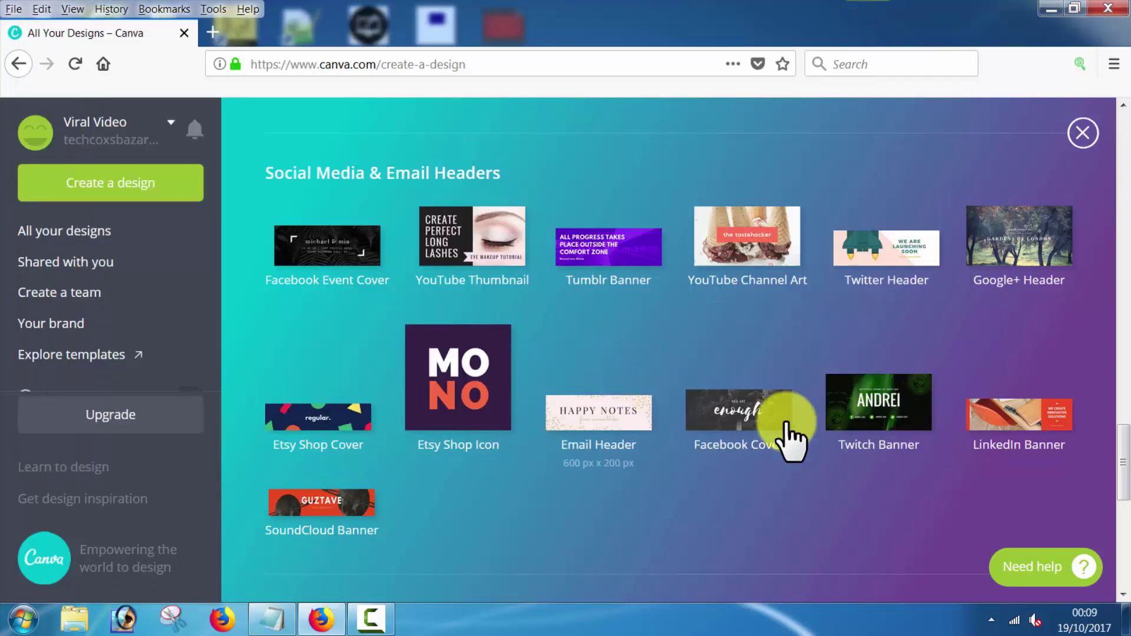
pyautogui.click(742, 429)
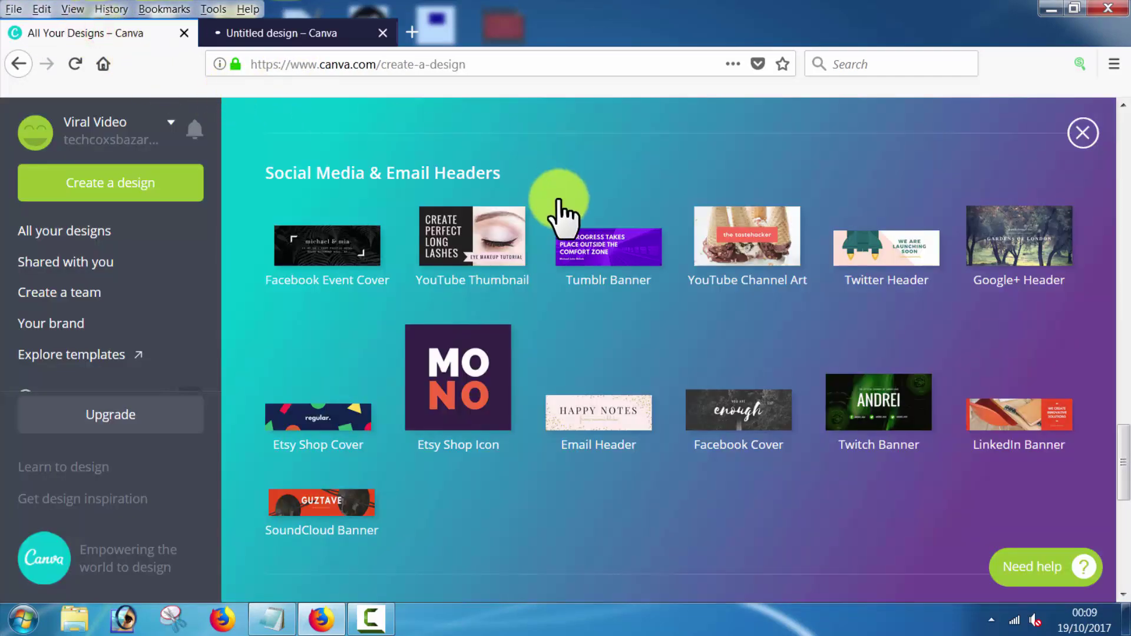
pyautogui.click(291, 33)
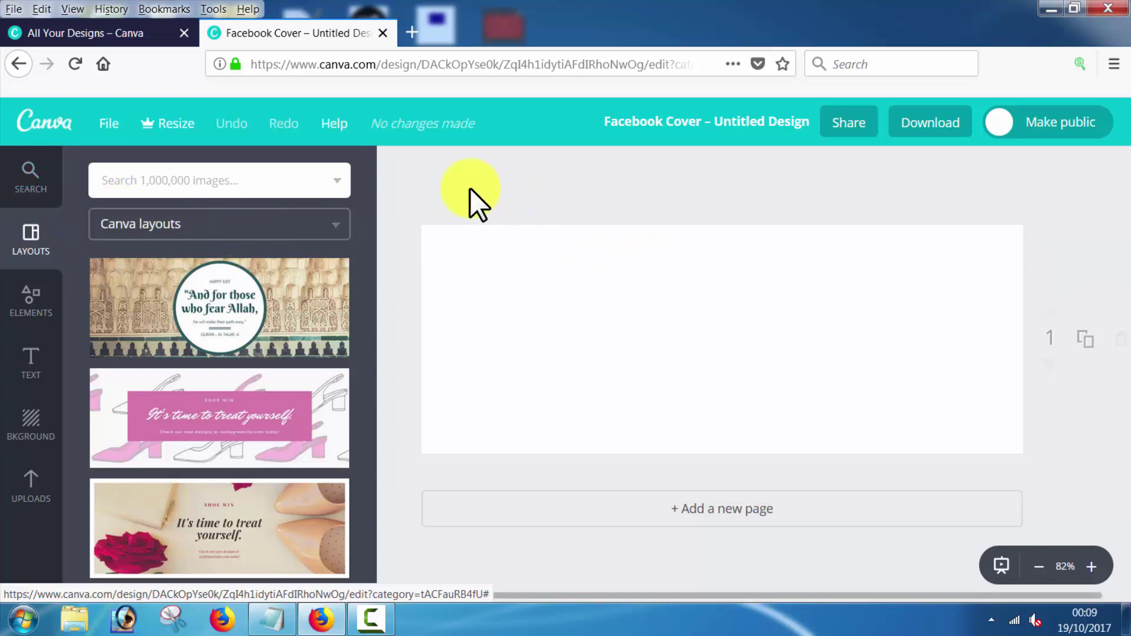
# Apply the dark 'Take care of yourbody' layout and select its left beach photo.
pyautogui.click(441, 191)
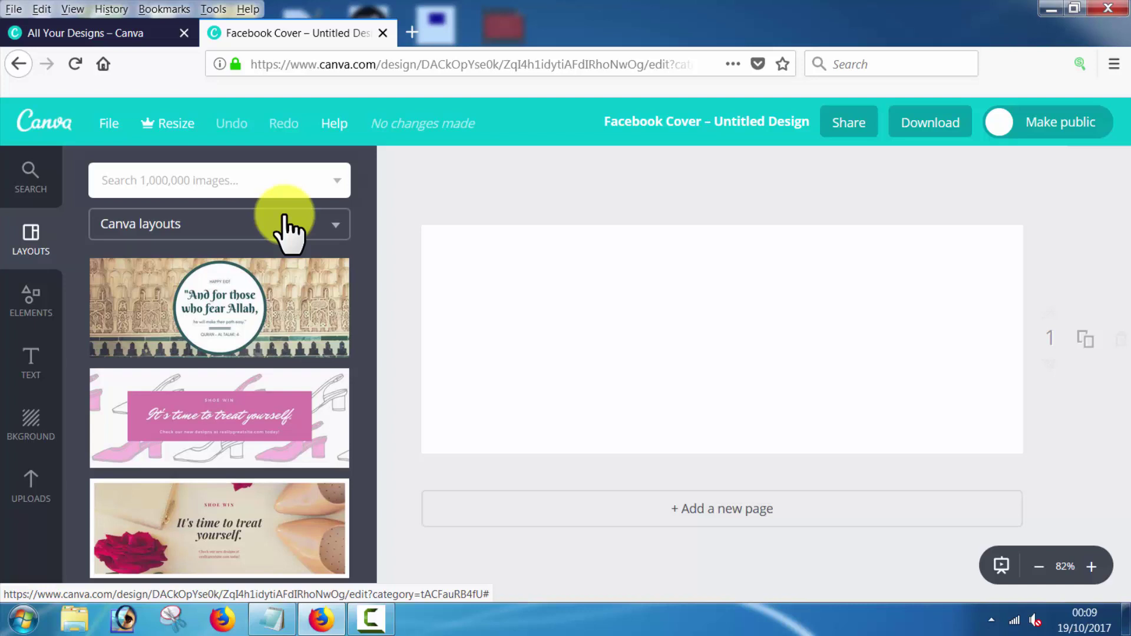
pyautogui.scroll(-5, 321, 277)
pyautogui.scroll(-5, 286, 354)
pyautogui.scroll(-5, 273, 365)
pyautogui.scroll(-3, 274, 367)
pyautogui.scroll(1, 274, 366)
pyautogui.scroll(2, 274, 367)
pyautogui.scroll(2, 275, 367)
pyautogui.scroll(-1, 274, 367)
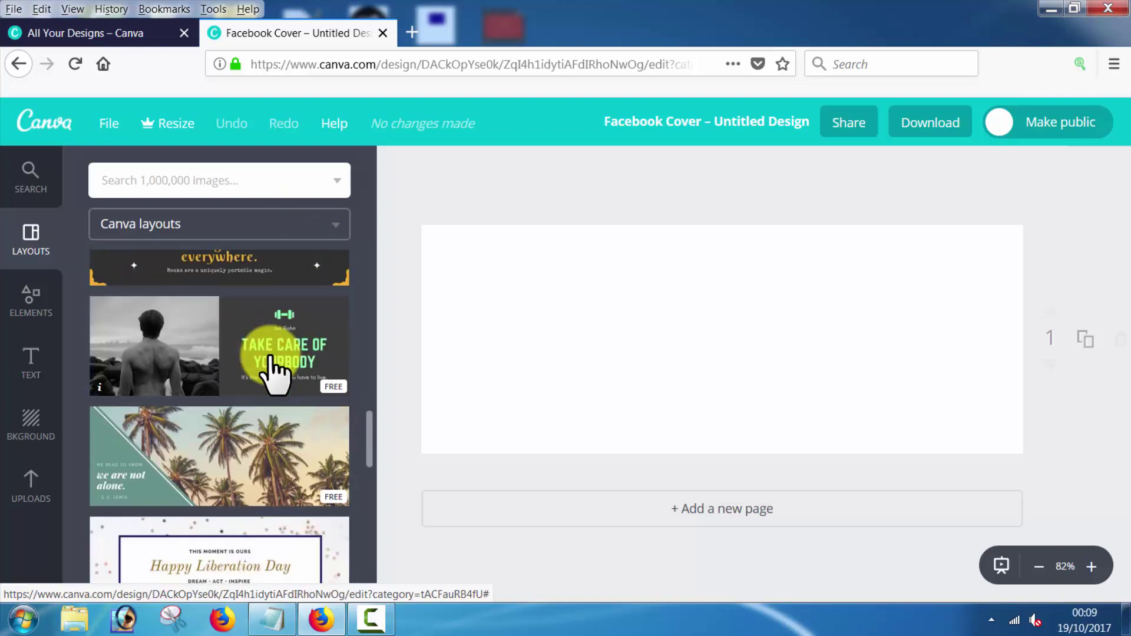
pyautogui.click(244, 339)
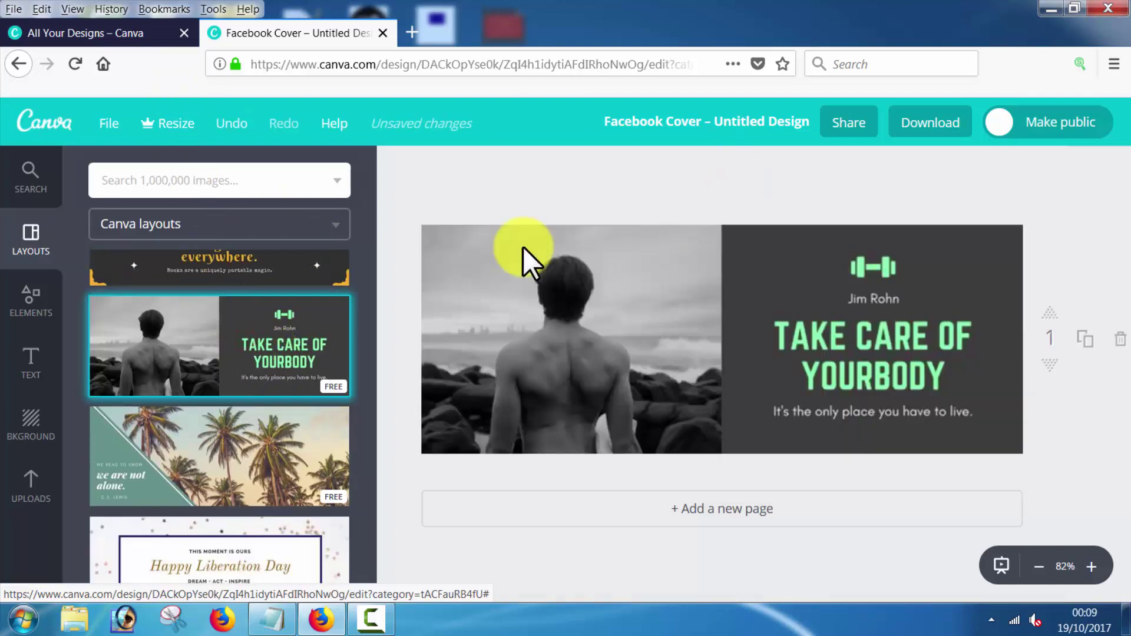
pyautogui.scroll(-2, 332, 336)
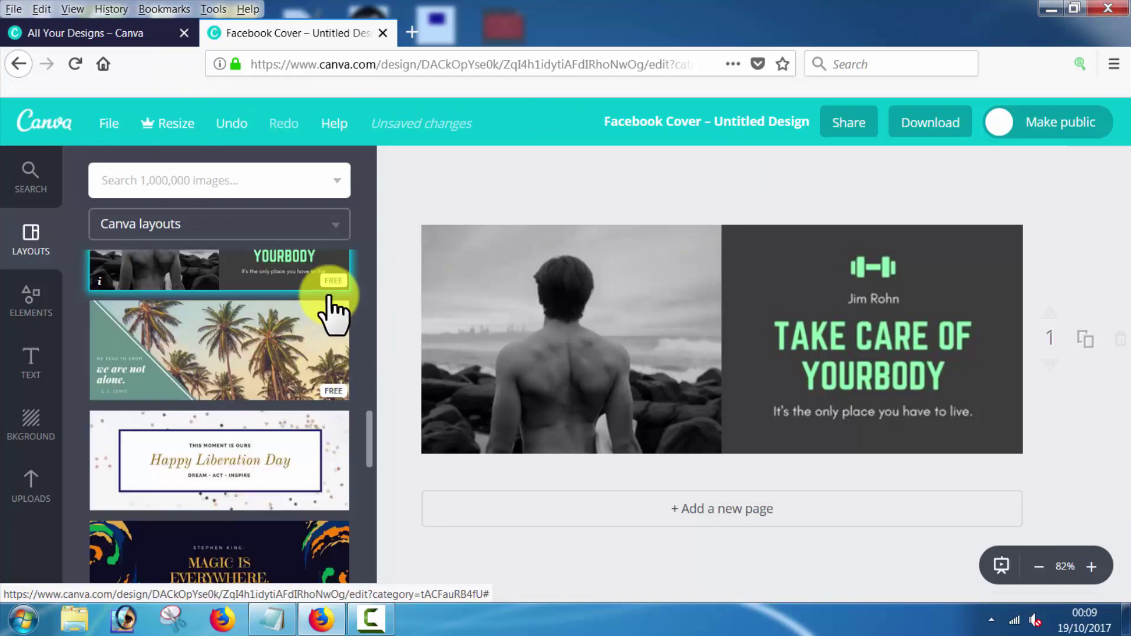
pyautogui.scroll(-1, 318, 433)
pyautogui.scroll(-3, 313, 371)
pyautogui.scroll(1, 332, 300)
pyautogui.scroll(1, 336, 304)
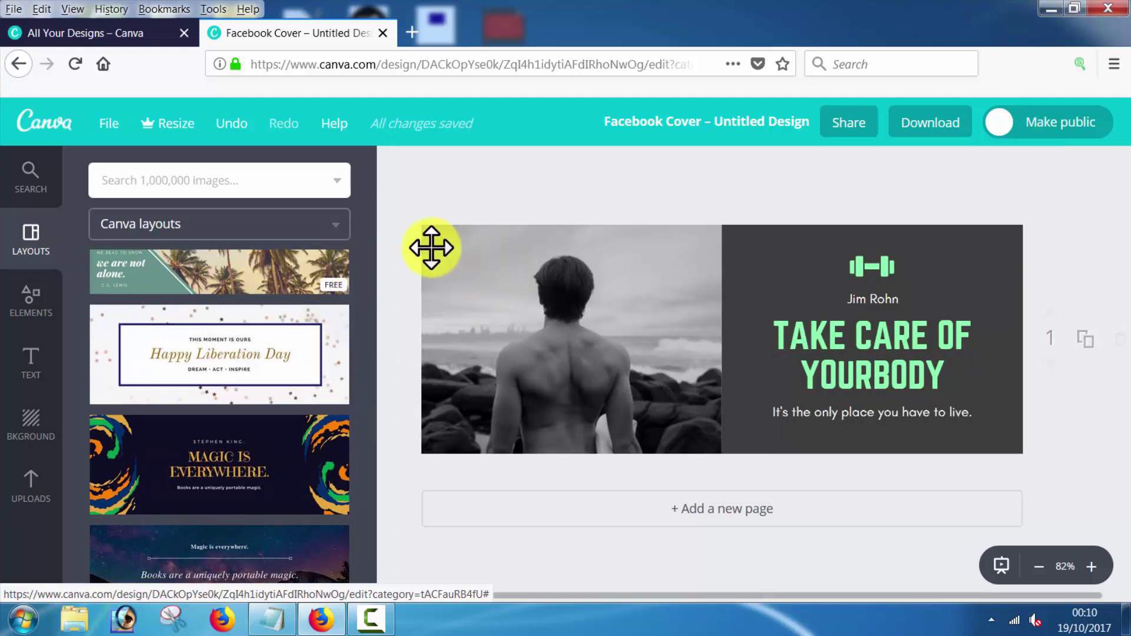
pyautogui.scroll(2, 247, 296)
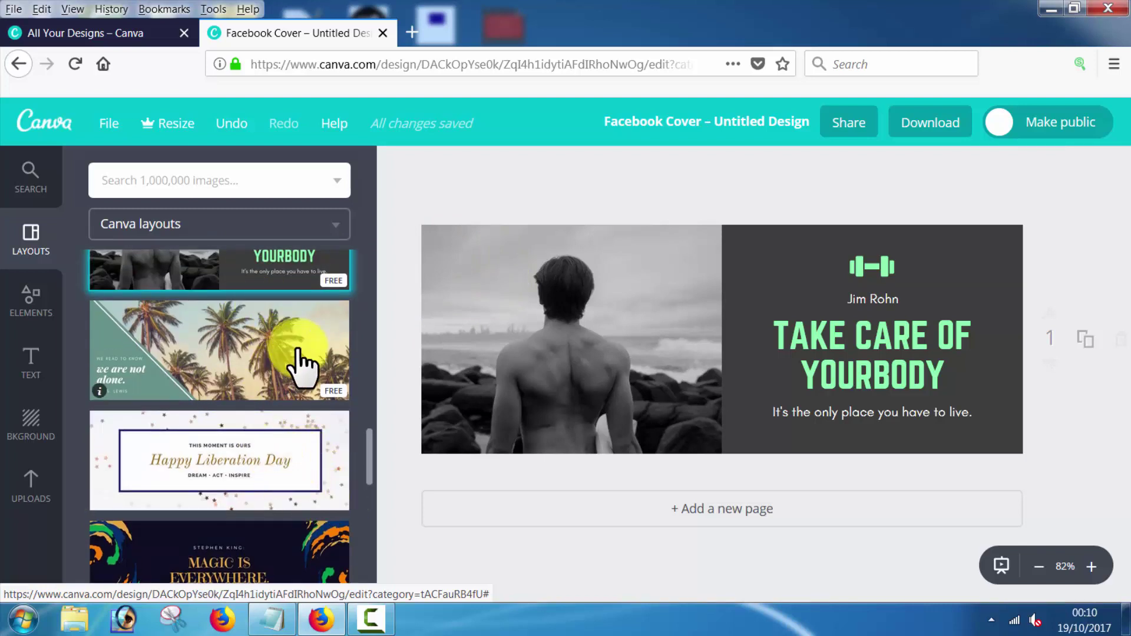
pyautogui.scroll(3, 303, 366)
pyautogui.scroll(2, 297, 340)
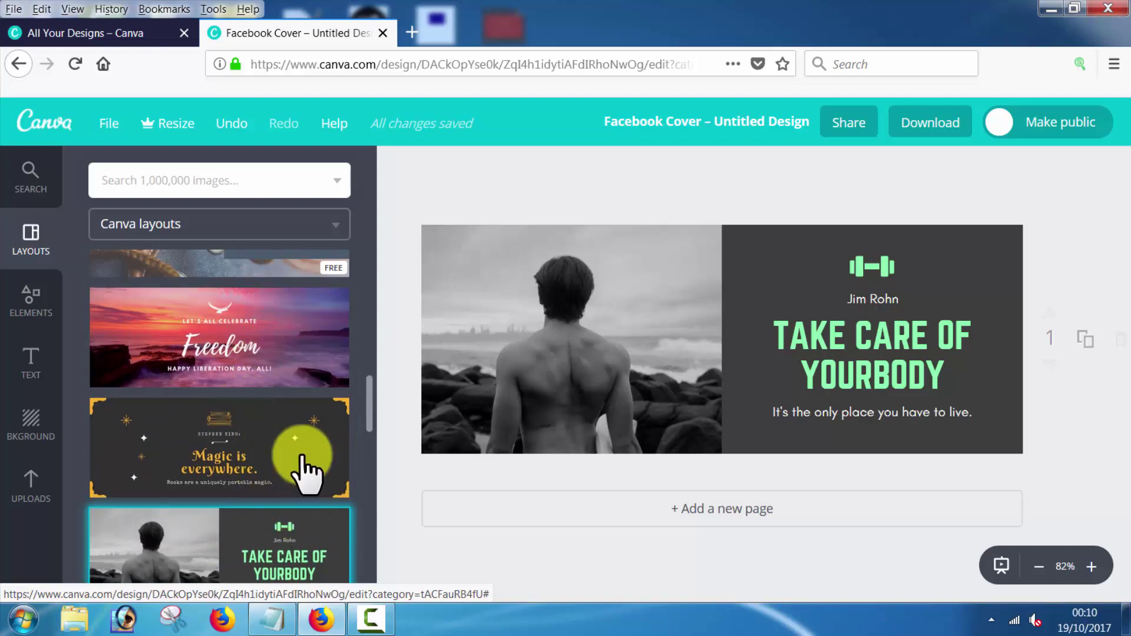
pyautogui.scroll(-2, 304, 467)
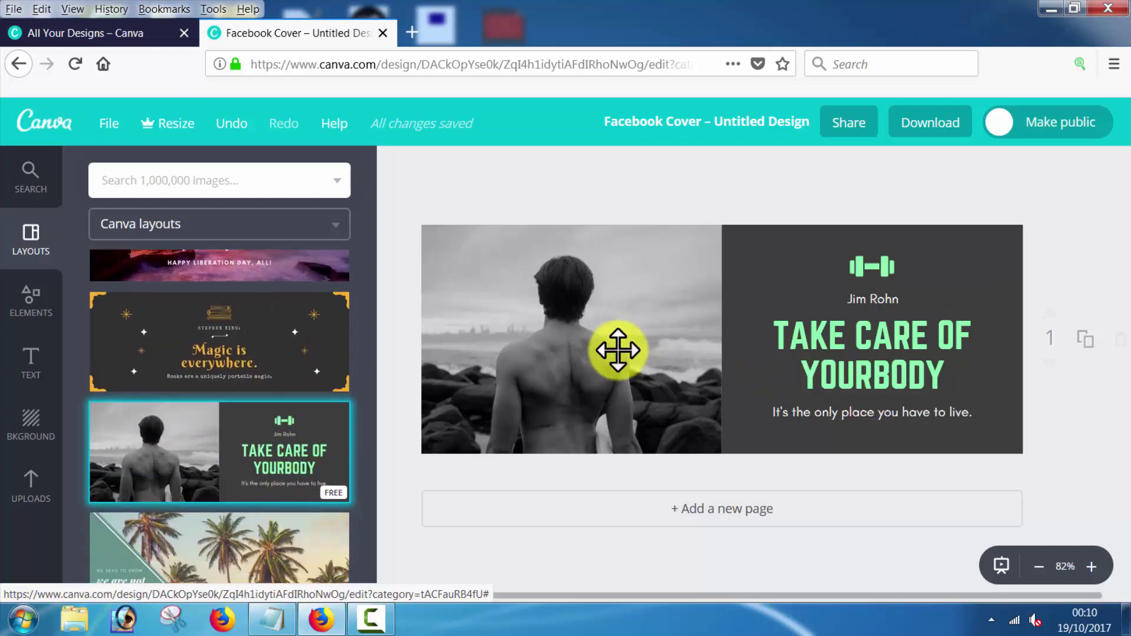
pyautogui.click(586, 324)
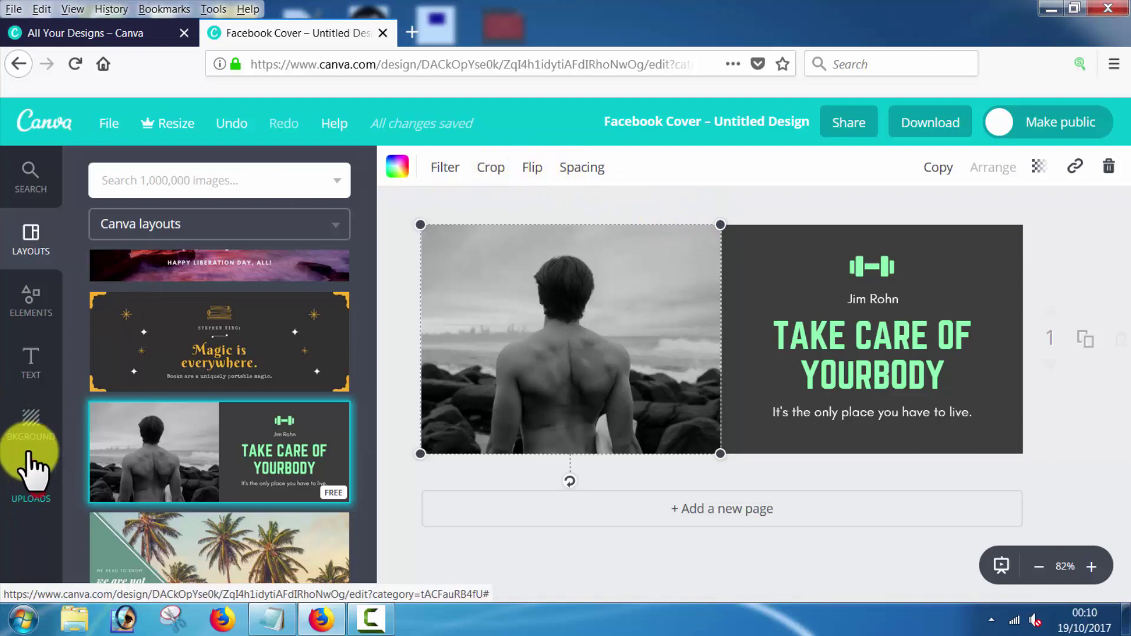
# Drop the uploaded woman's photo into the left frame, replacing the man's photo.
pyautogui.click(33, 490)
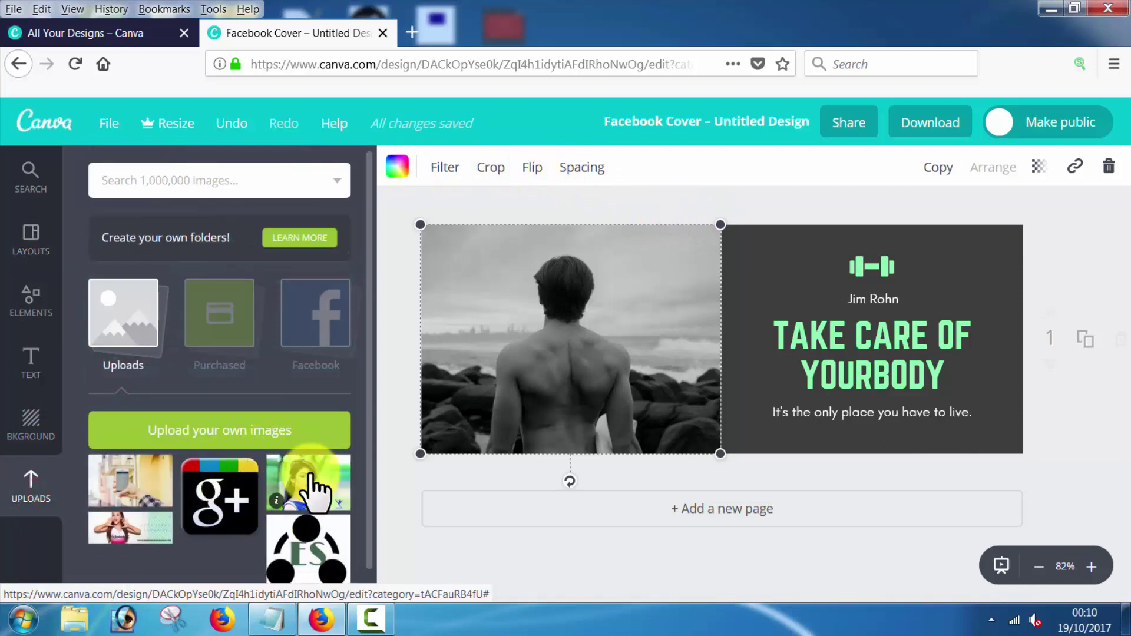
pyautogui.click(311, 473)
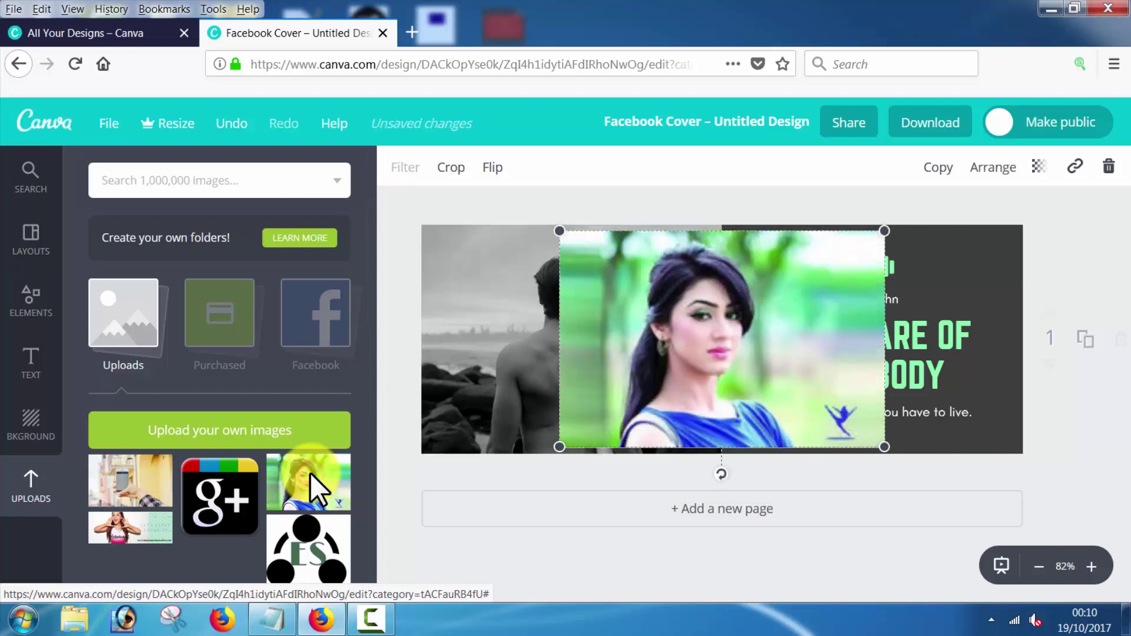
pyautogui.moveTo(746, 343)
pyautogui.mouseDown()
pyautogui.moveTo(649, 343)
pyautogui.moveTo(698, 288)
pyautogui.mouseUp()
pyautogui.click(758, 208)
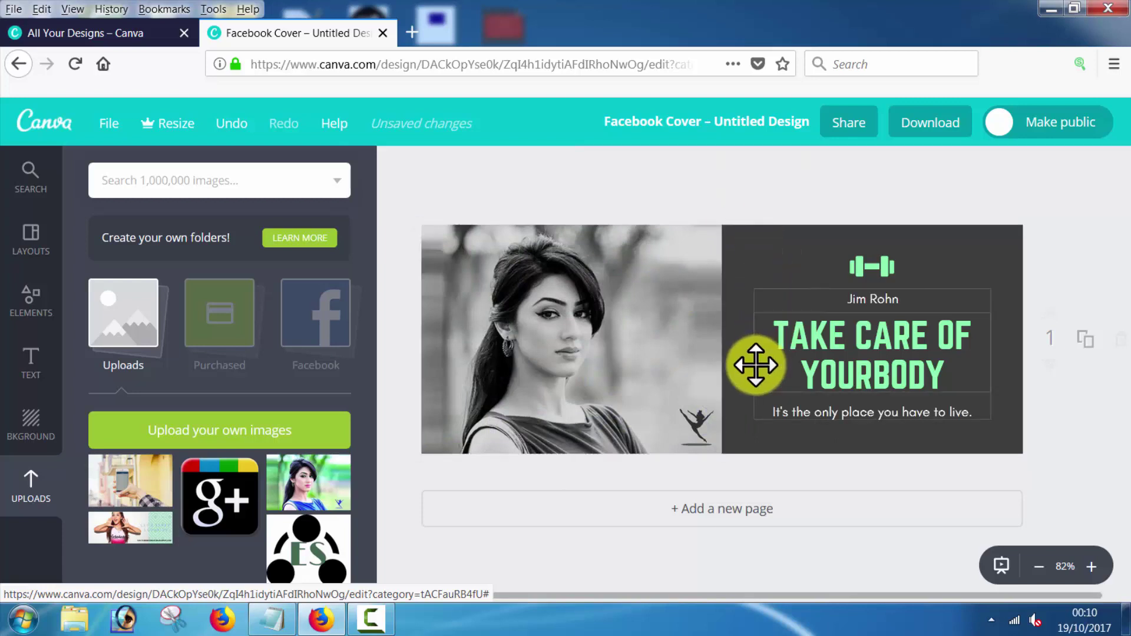
pyautogui.click(785, 295)
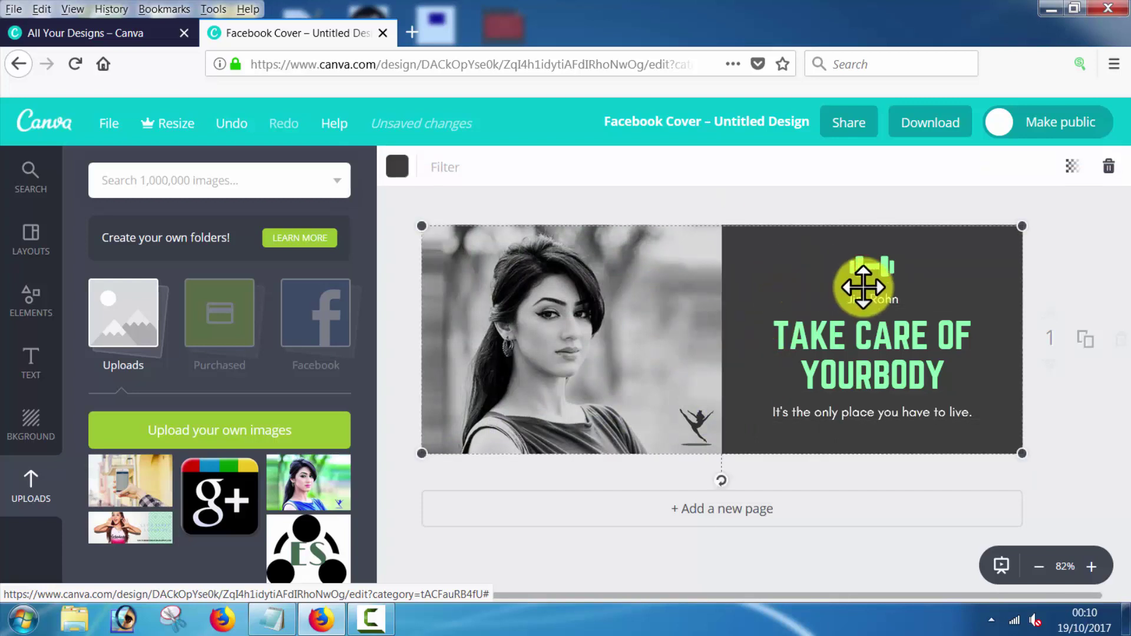
pyautogui.click(875, 341)
pyautogui.click(864, 296)
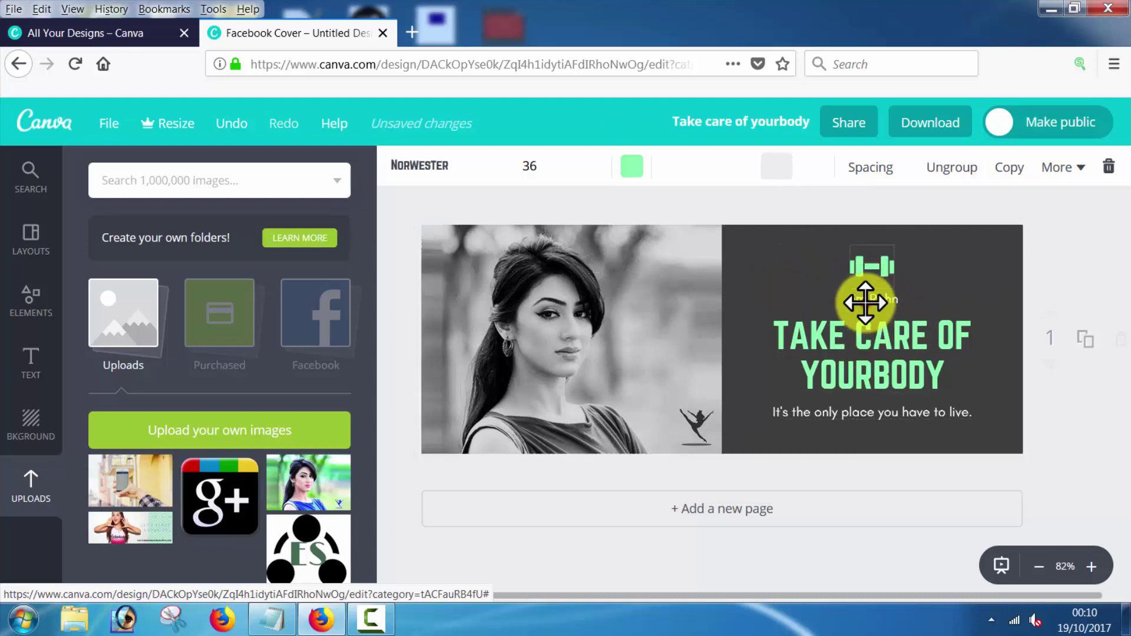
pyautogui.click(892, 296)
pyautogui.hotkey('ctrl', 'z')
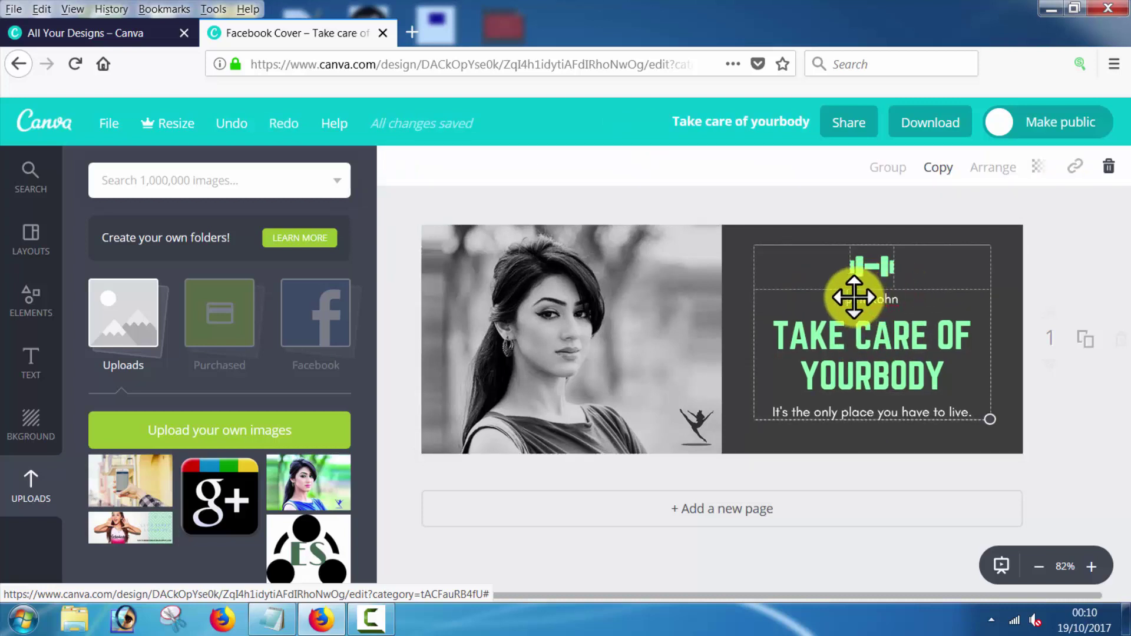
pyautogui.moveTo(853, 297); pyautogui.dragTo(878, 304)
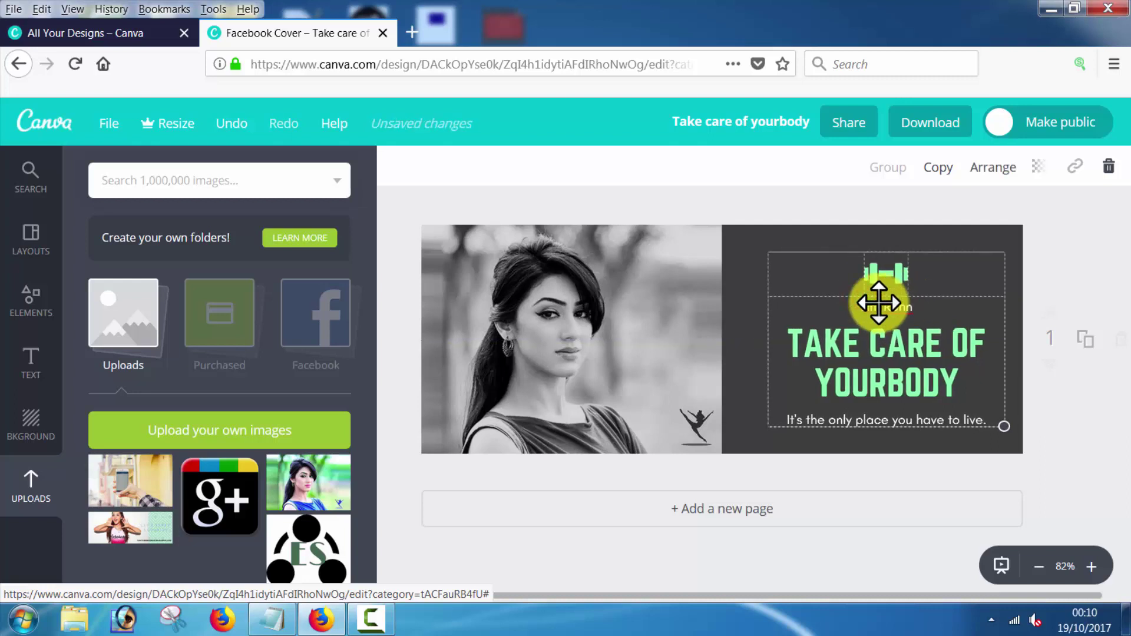
pyautogui.moveTo(879, 304); pyautogui.dragTo(861, 297)
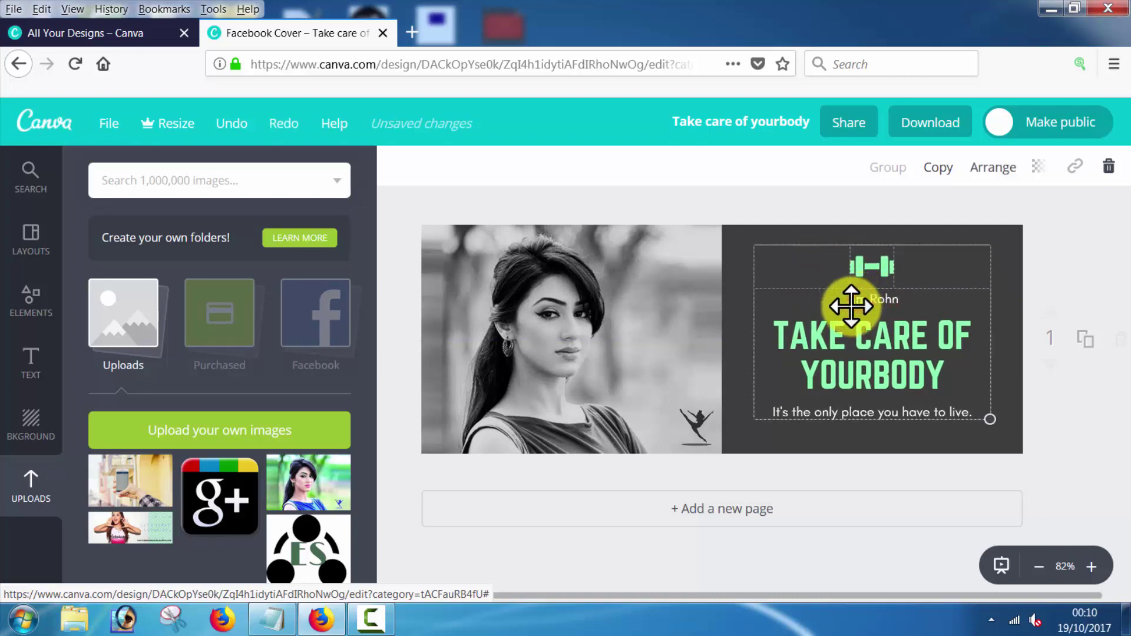
# Delete the 'TAKE CARE OF YOURBODY' heading text so it can become 'NO MORE HARD WORK'.
pyautogui.click(845, 472)
pyautogui.click(818, 336)
pyautogui.click(781, 328)
pyautogui.moveTo(832, 330); pyautogui.dragTo(944, 370)
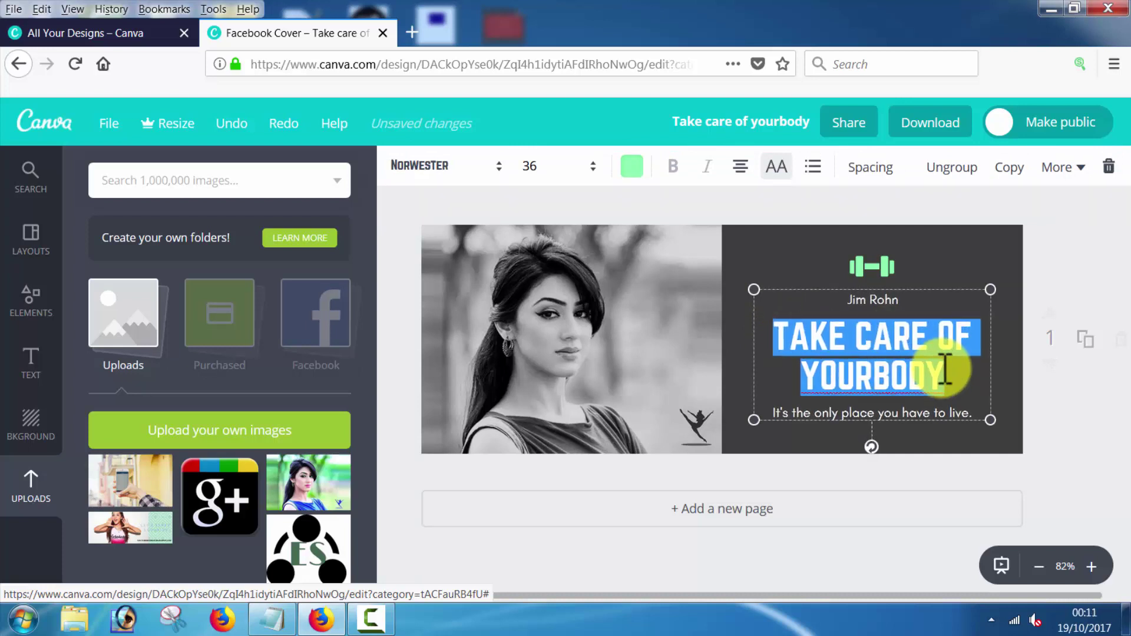
pyautogui.write('PROFE')
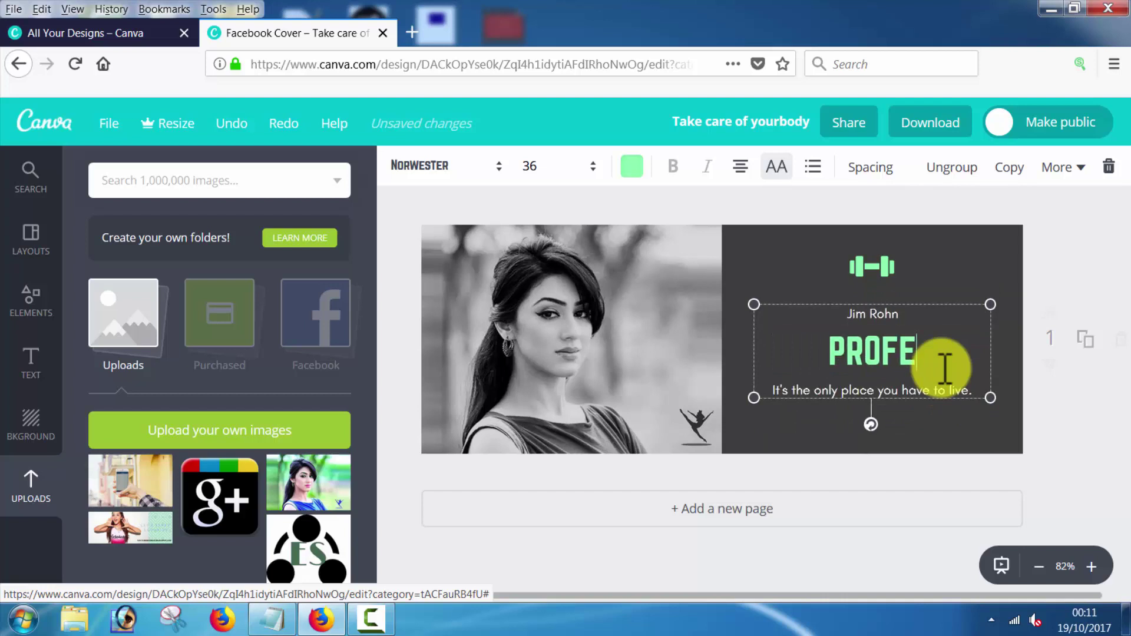
pyautogui.press('BackSpace')
pyautogui.press('BackSpace')
pyautogui.press('BackSpace')
pyautogui.press('BackSpace')
pyautogui.press('BackSpace')
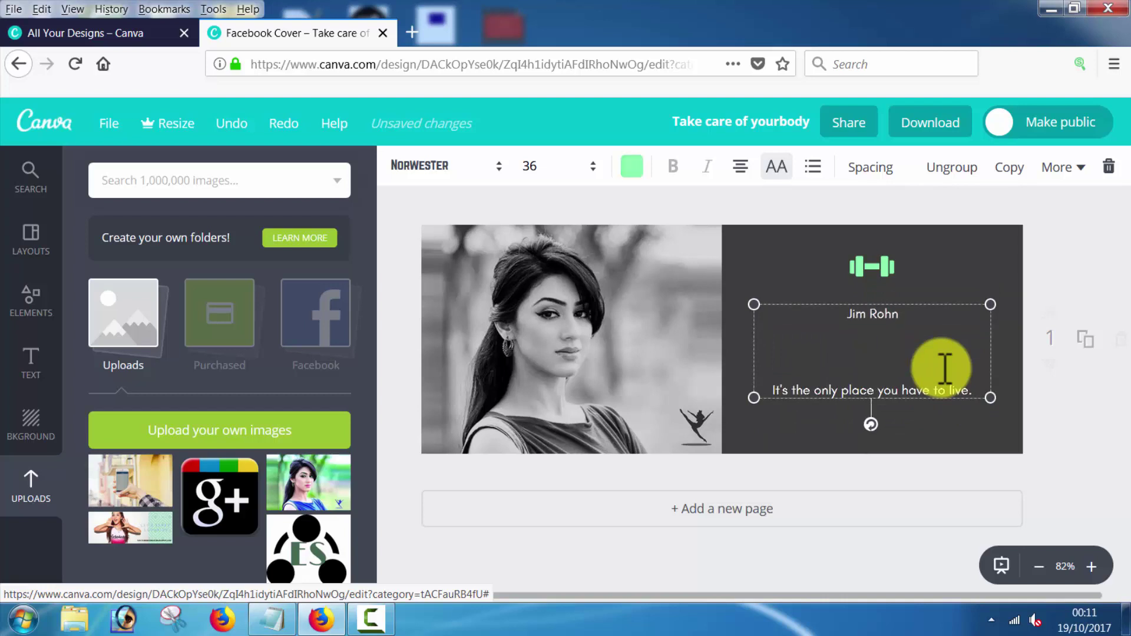
pyautogui.write('NO')
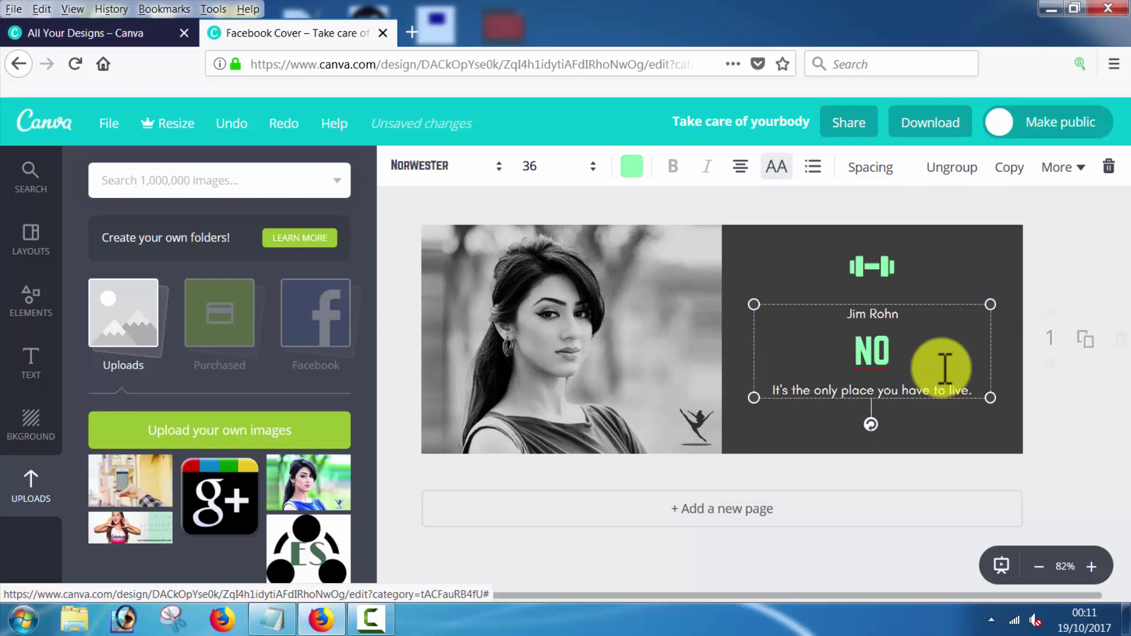
pyautogui.write(' MORE HARD WORK')
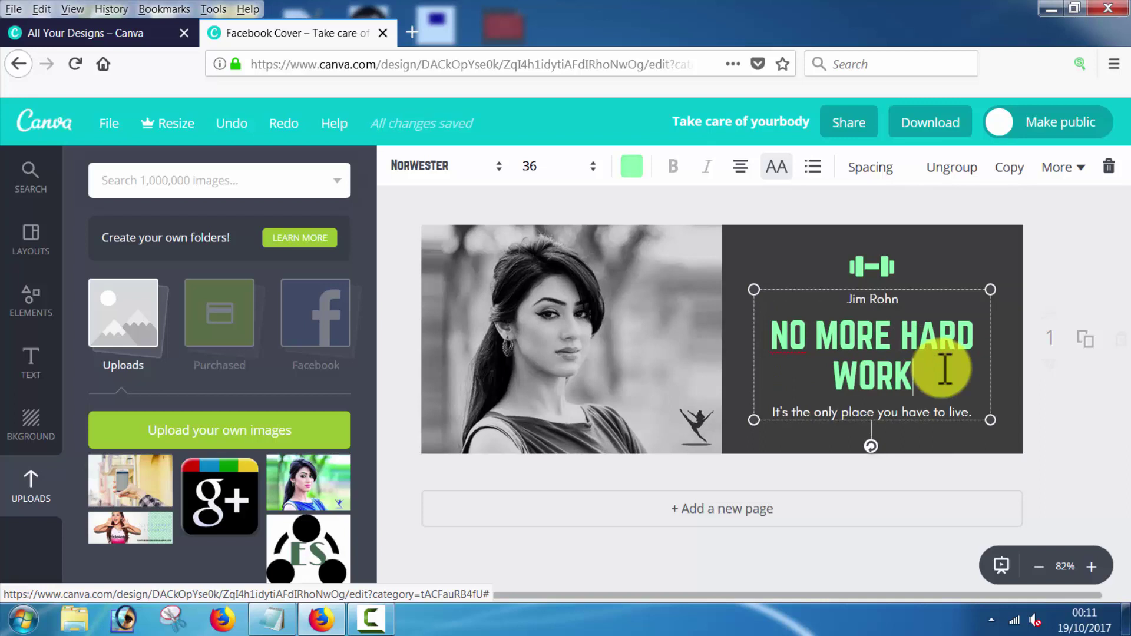
# Erase the 'Jim Rohn' line above the heading to retype it as 'ATTENTION !'.
pyautogui.click(897, 297)
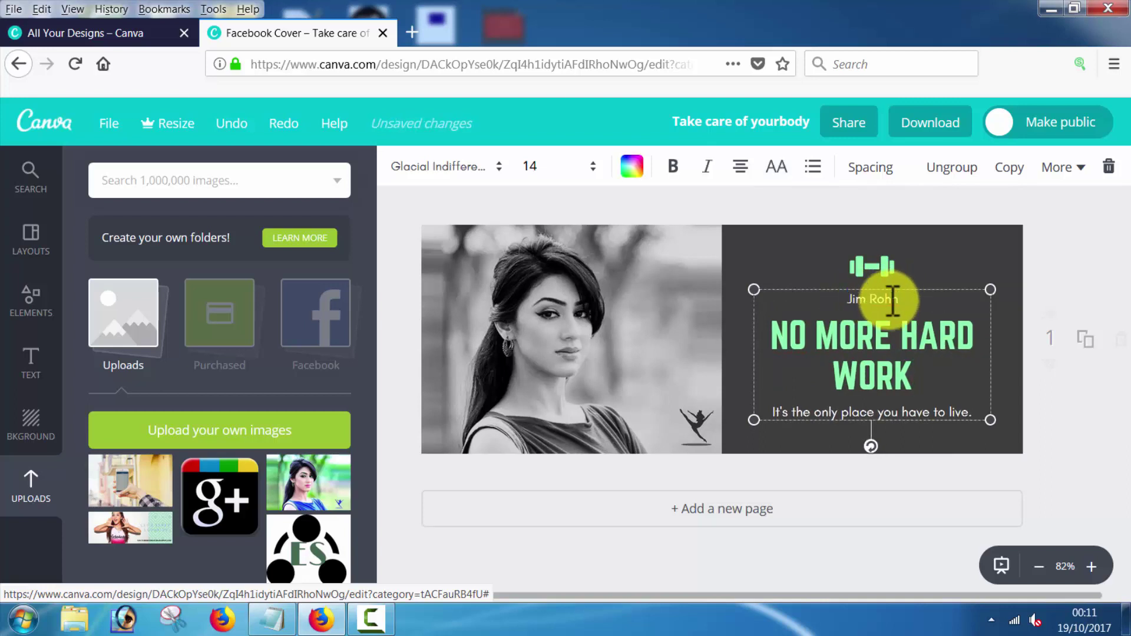
pyautogui.doubleClick(863, 301)
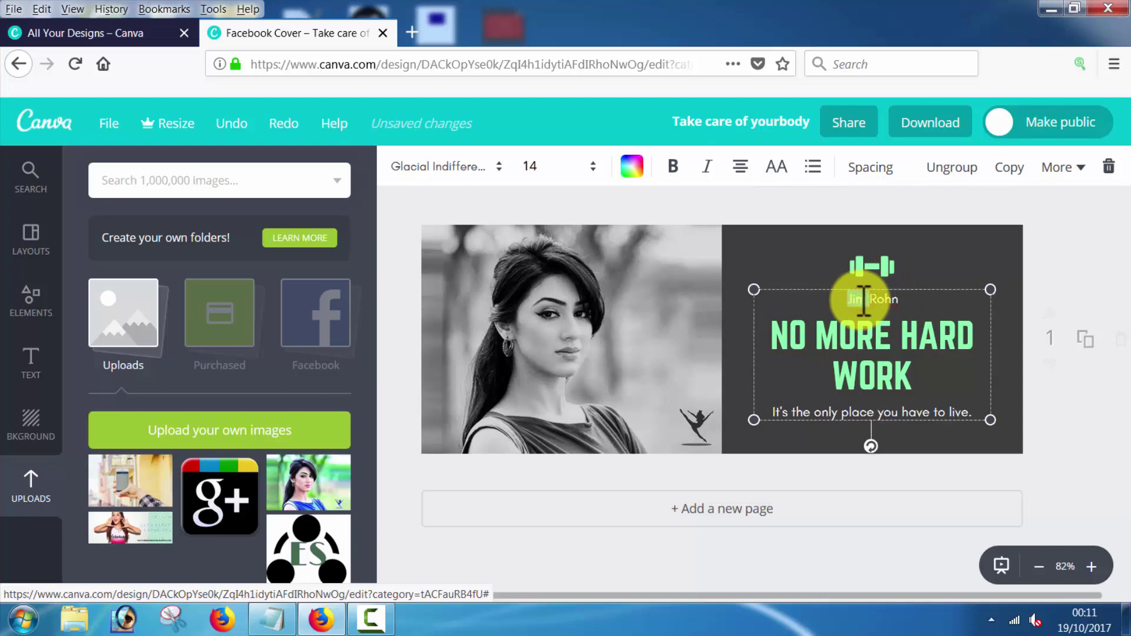
pyautogui.press('BackSpace')
pyautogui.press('BackSpace')
pyautogui.press('BackSpace')
pyautogui.write('a')
pyautogui.press('BackSpace')
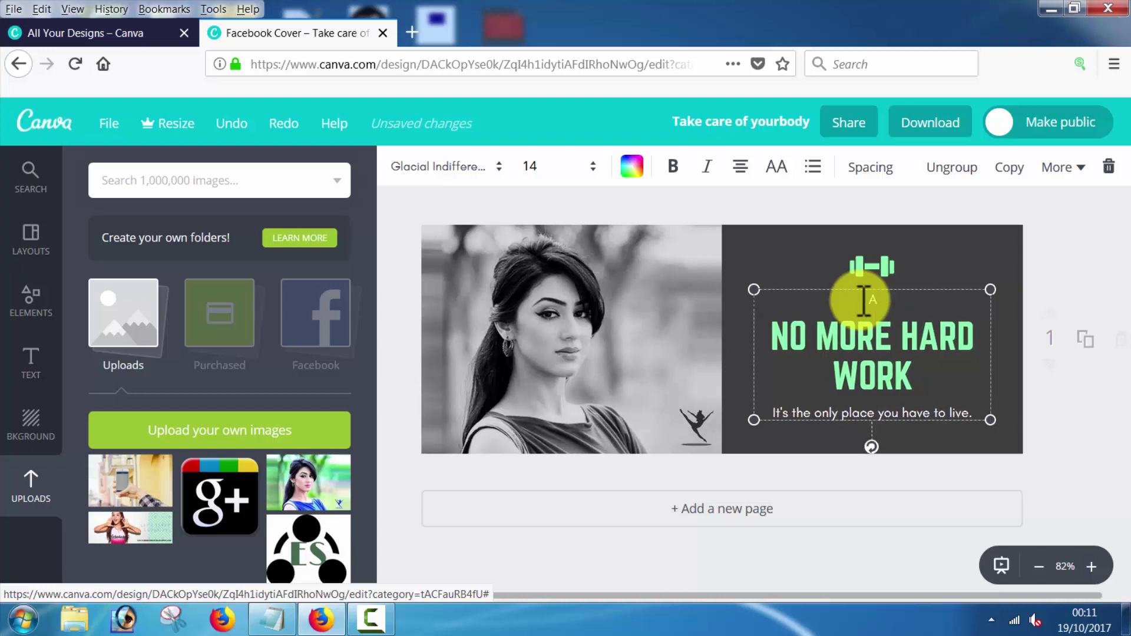
pyautogui.write('TION')
pyautogui.write(' !')
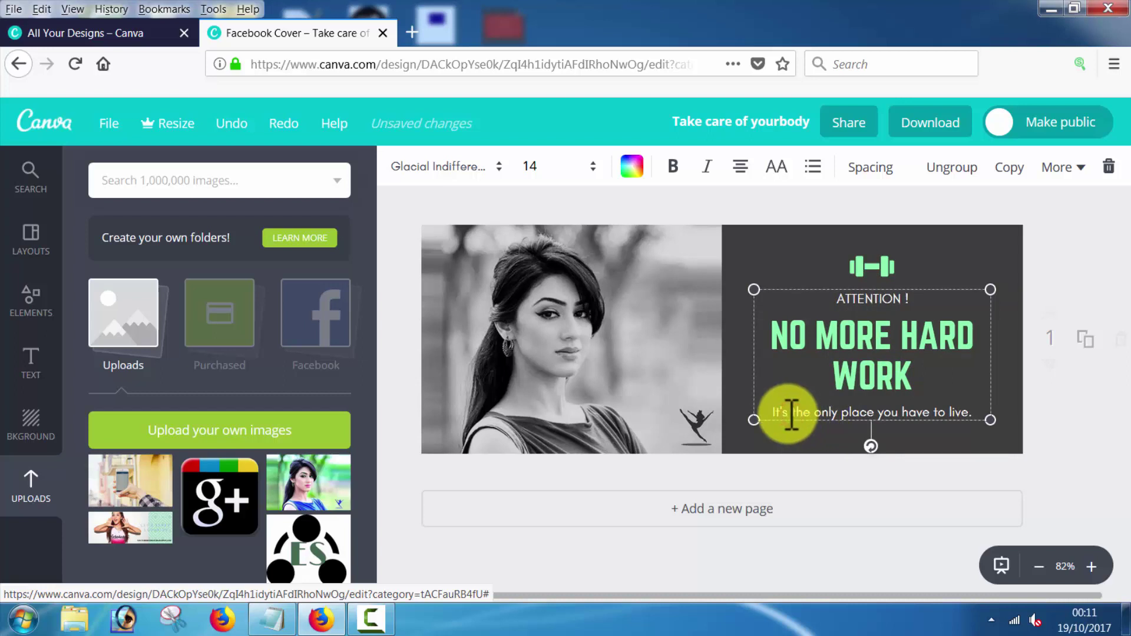
# Replace 'It's' in the bottom caption with 'FREELANCING IS' and deselect the text box.
pyautogui.moveTo(786, 412); pyautogui.dragTo(775, 413)
pyautogui.write('FREELAN')
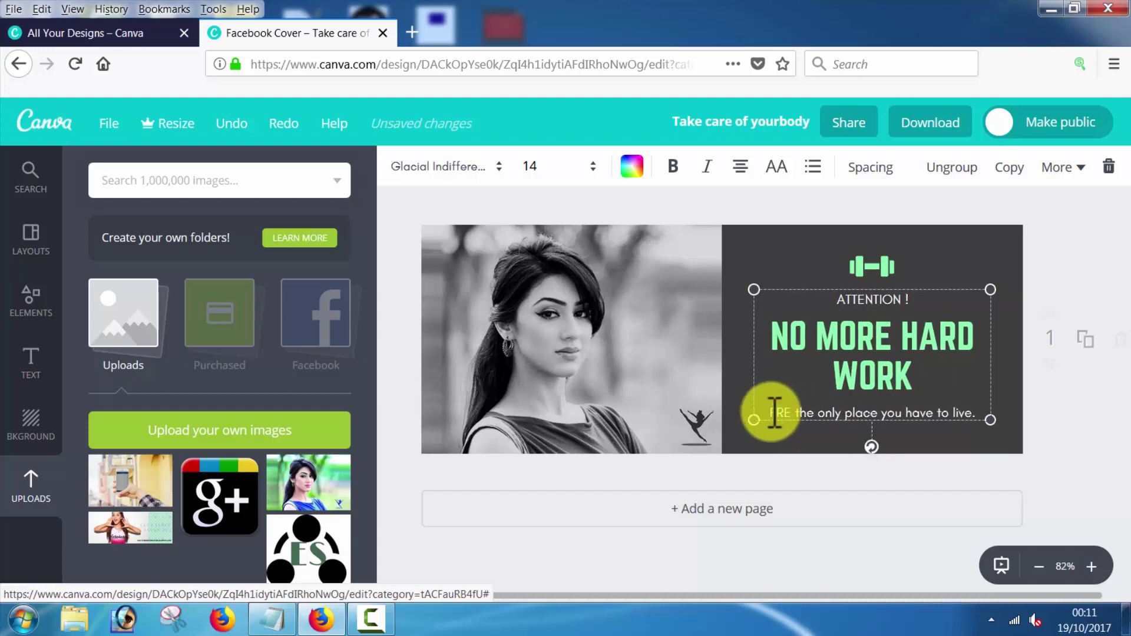
pyautogui.write('CING IS')
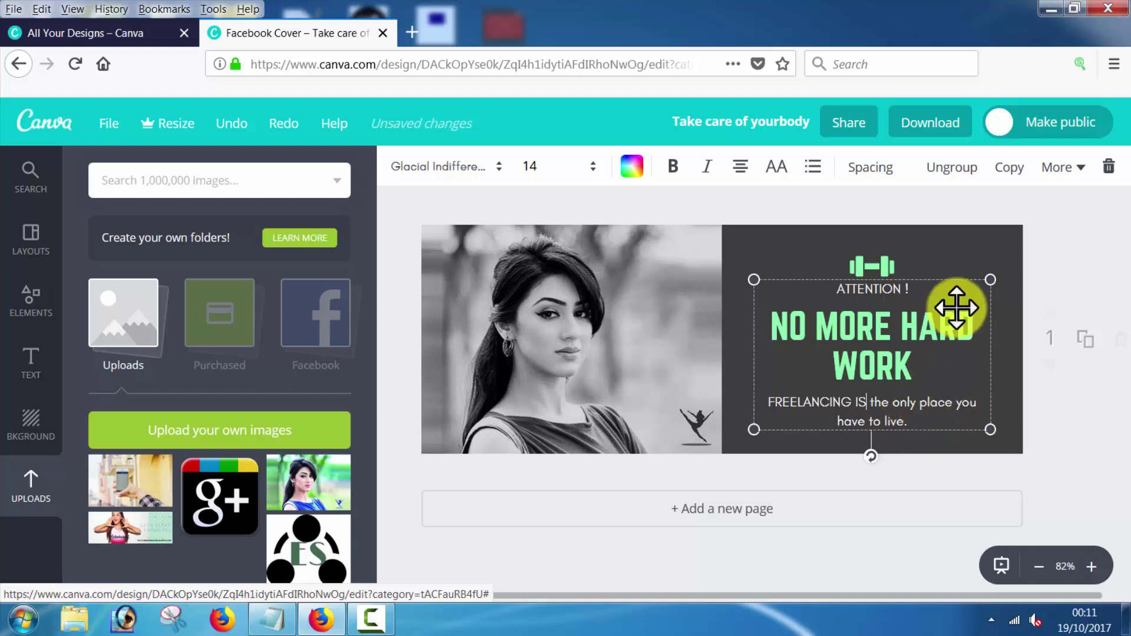
pyautogui.click(945, 259)
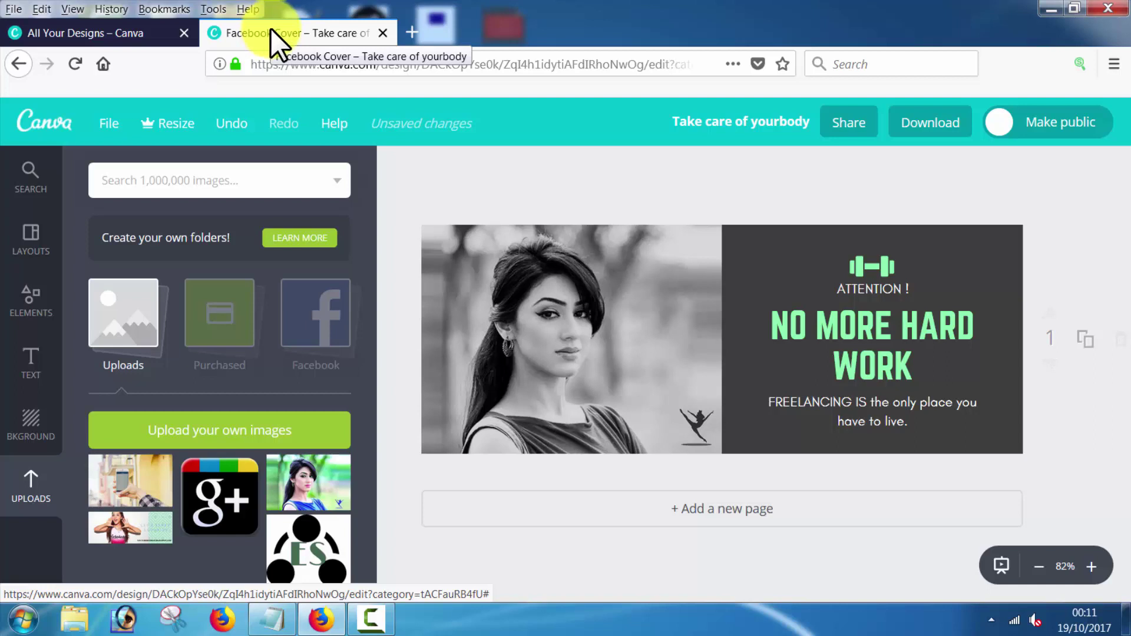
# Download the cover design with JPG chosen as the file type.
pyautogui.click(928, 123)
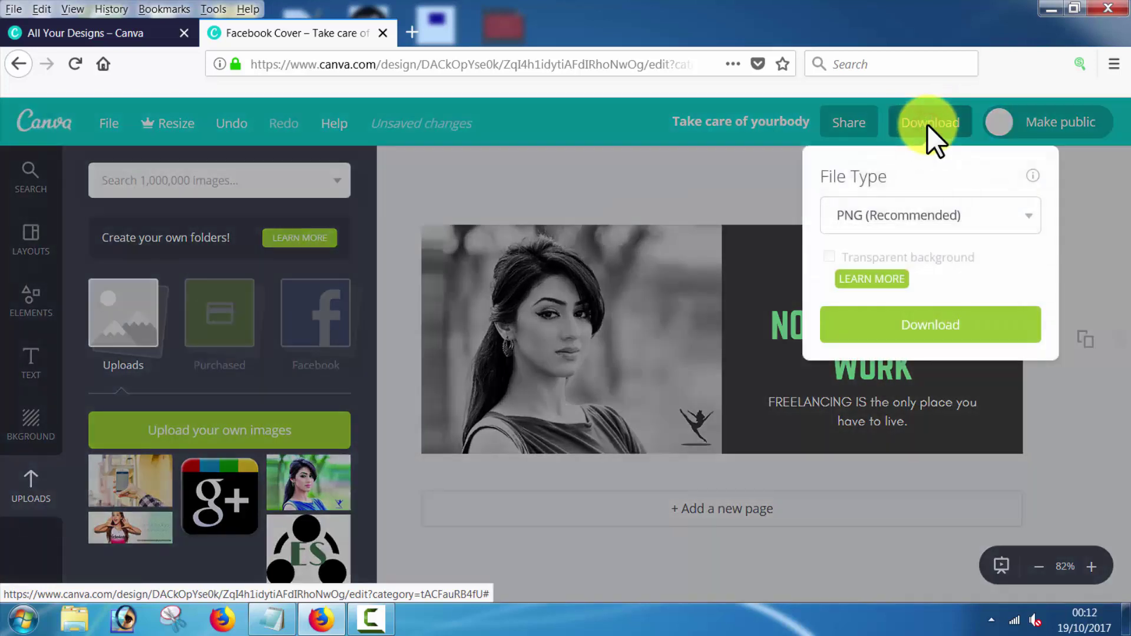
pyautogui.click(902, 215)
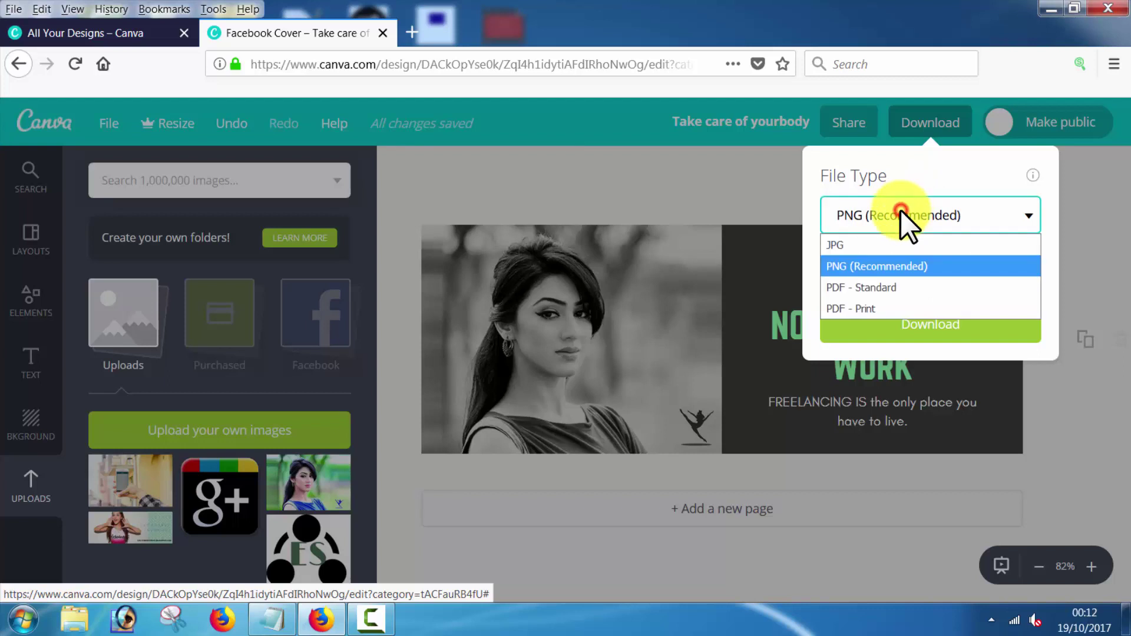
pyautogui.click(861, 243)
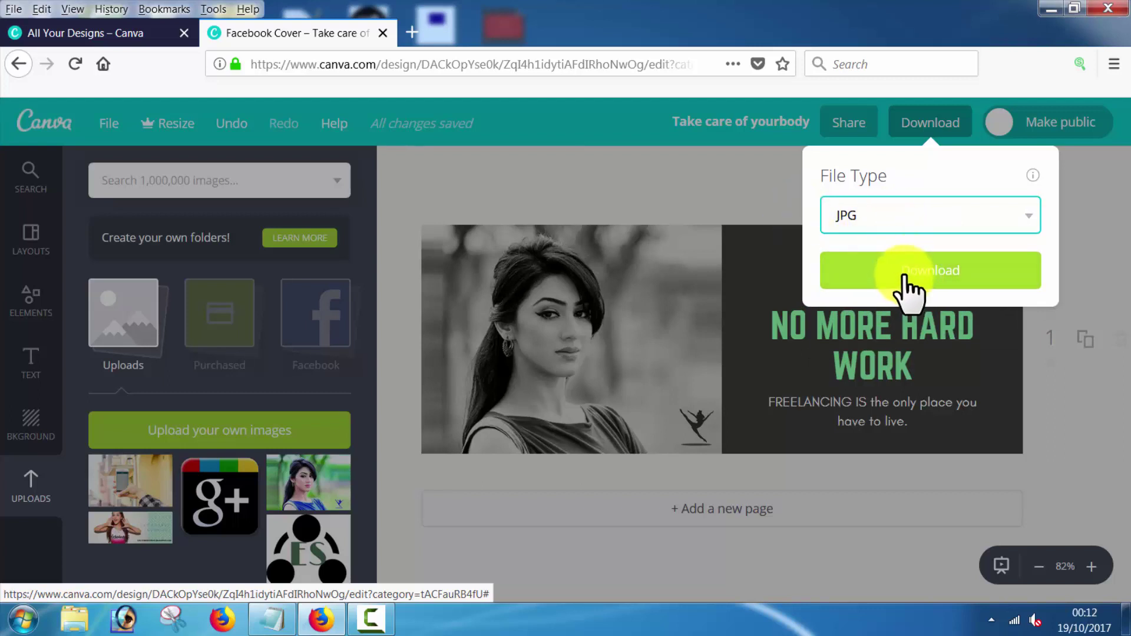
pyautogui.click(917, 276)
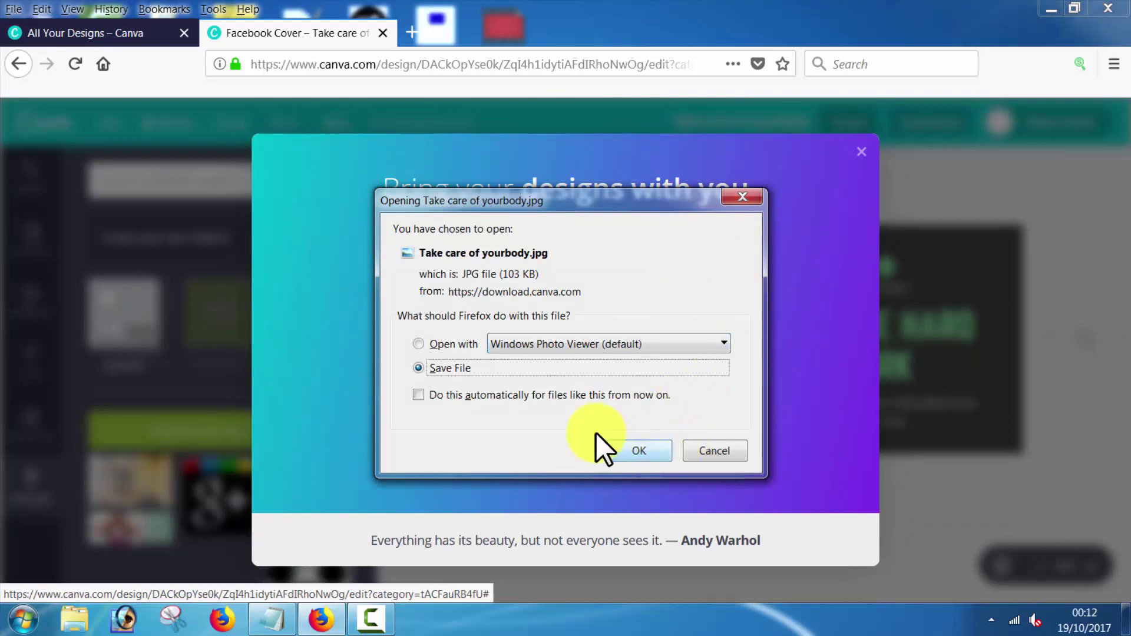
# Save 'Take care of yourbody.jpg' and open the Downloads folder to confirm it.
pyautogui.click(628, 449)
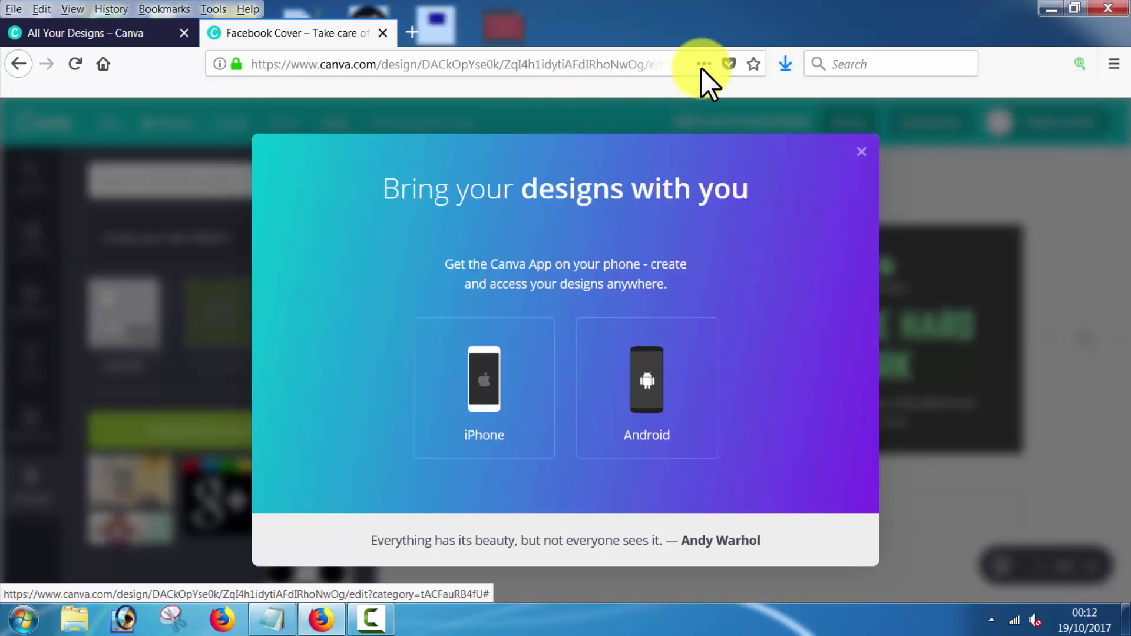
pyautogui.click(861, 166)
pyautogui.click(785, 68)
pyautogui.click(773, 111)
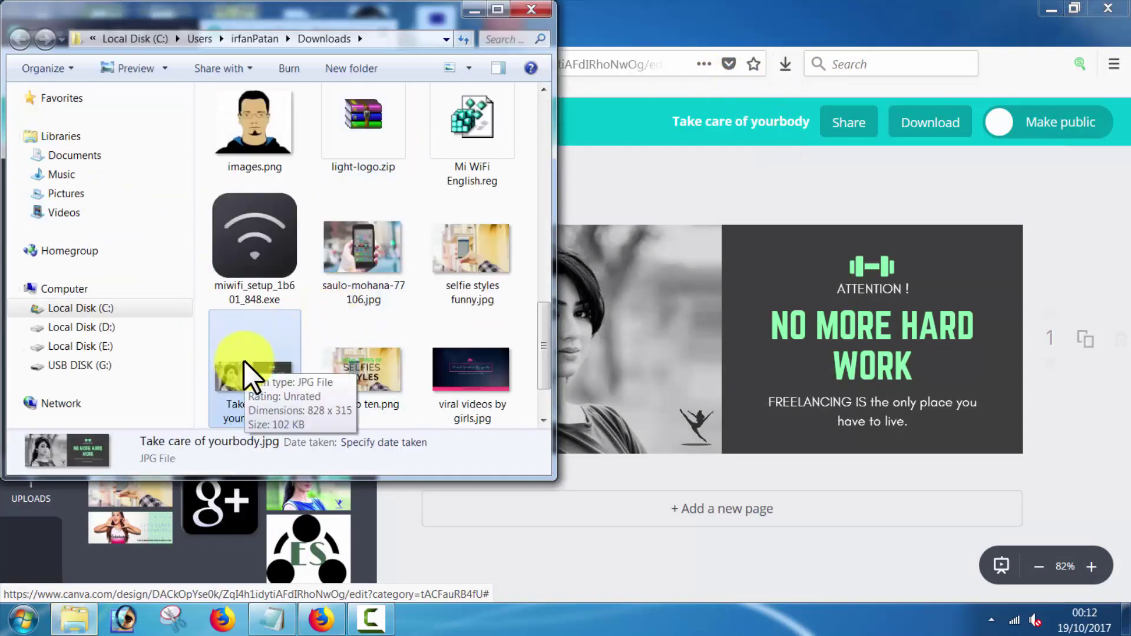
# Close Explorer, open Facebook in a new tab, and begin a cover photo upload from the profile.
pyautogui.click(530, 9)
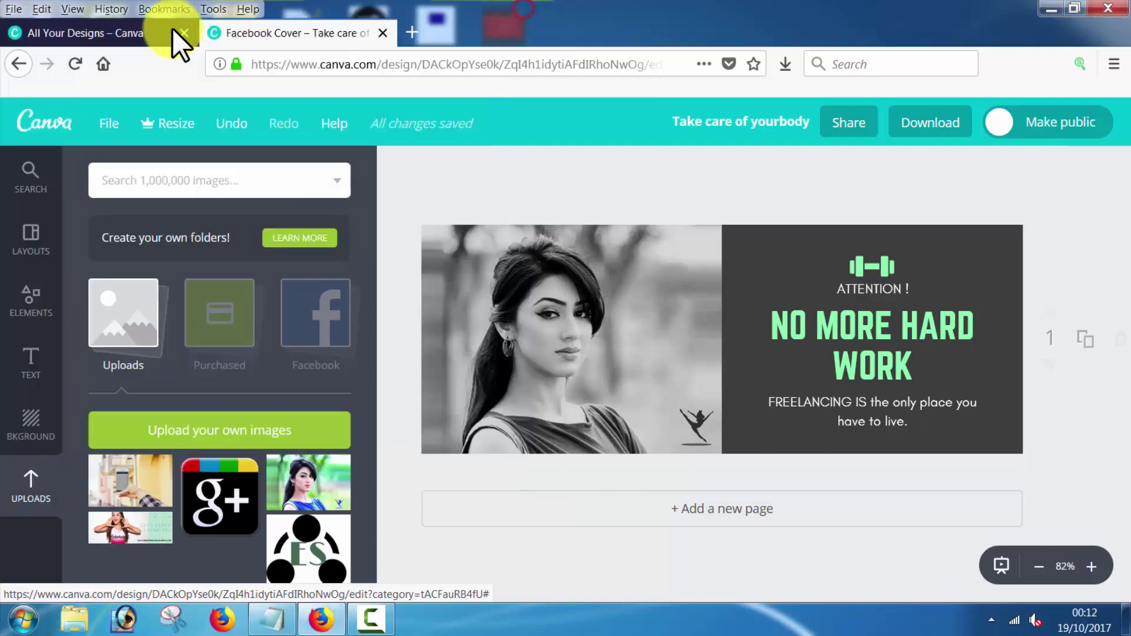
pyautogui.click(110, 38)
pyautogui.click(409, 32)
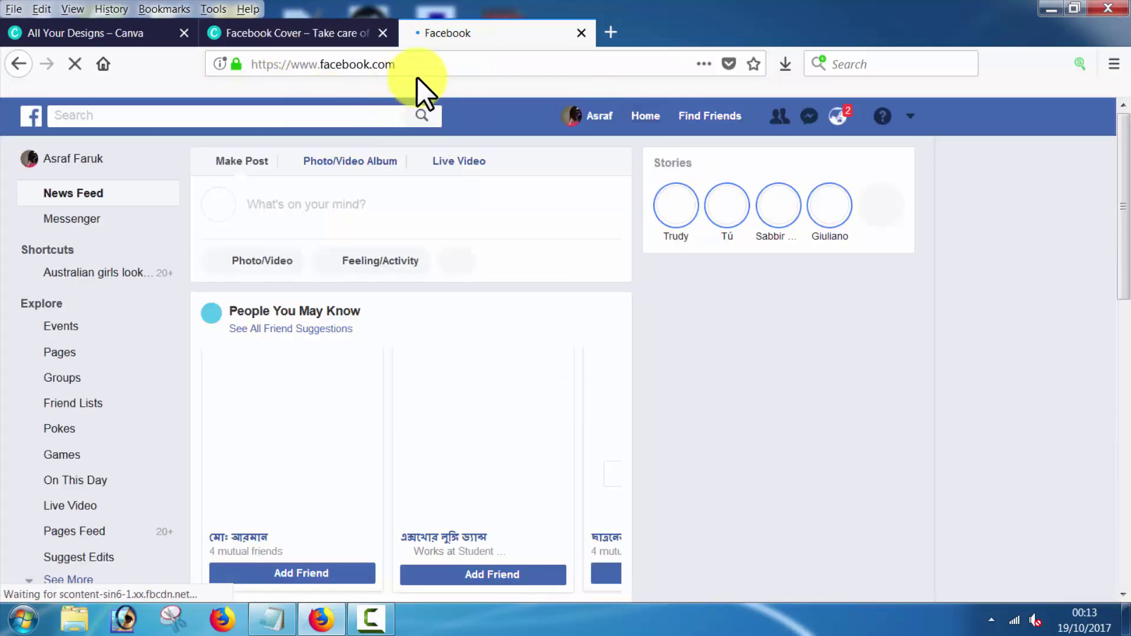
pyautogui.click(600, 116)
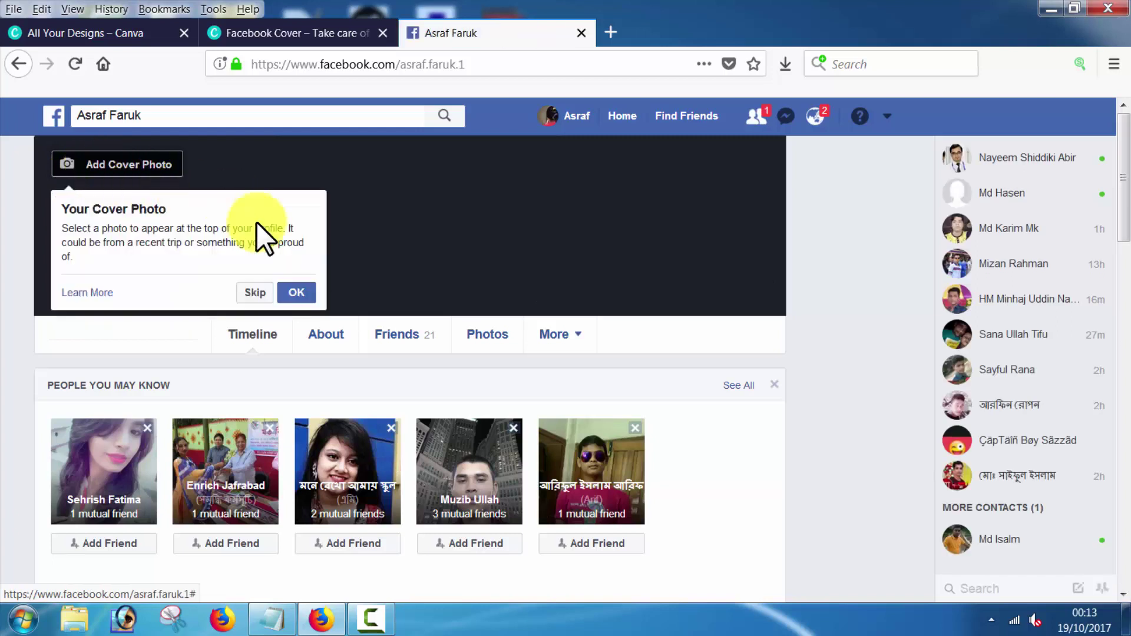
pyautogui.click(298, 295)
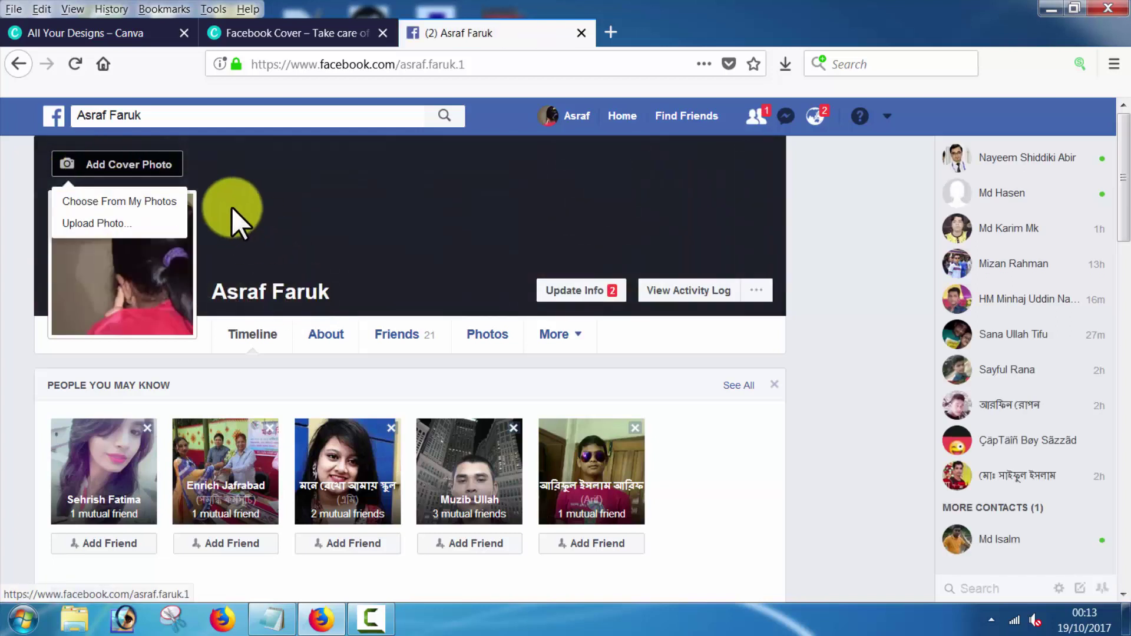
pyautogui.click(104, 223)
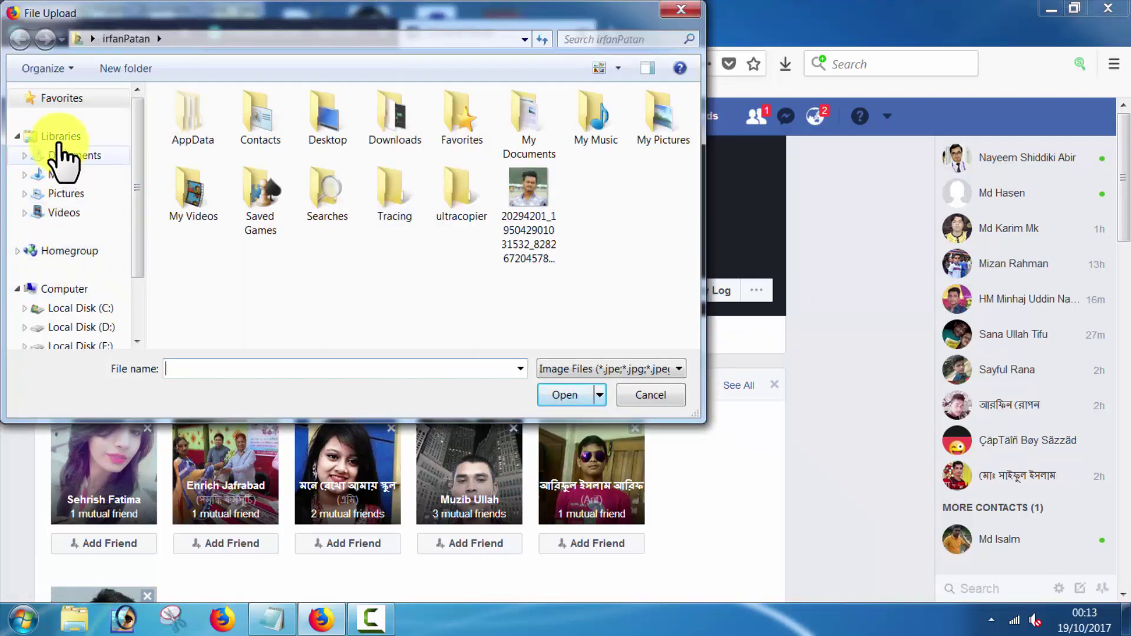
# Browse via Libraries into the Documents library to locate the downloaded cover JPG.
pyautogui.click(59, 136)
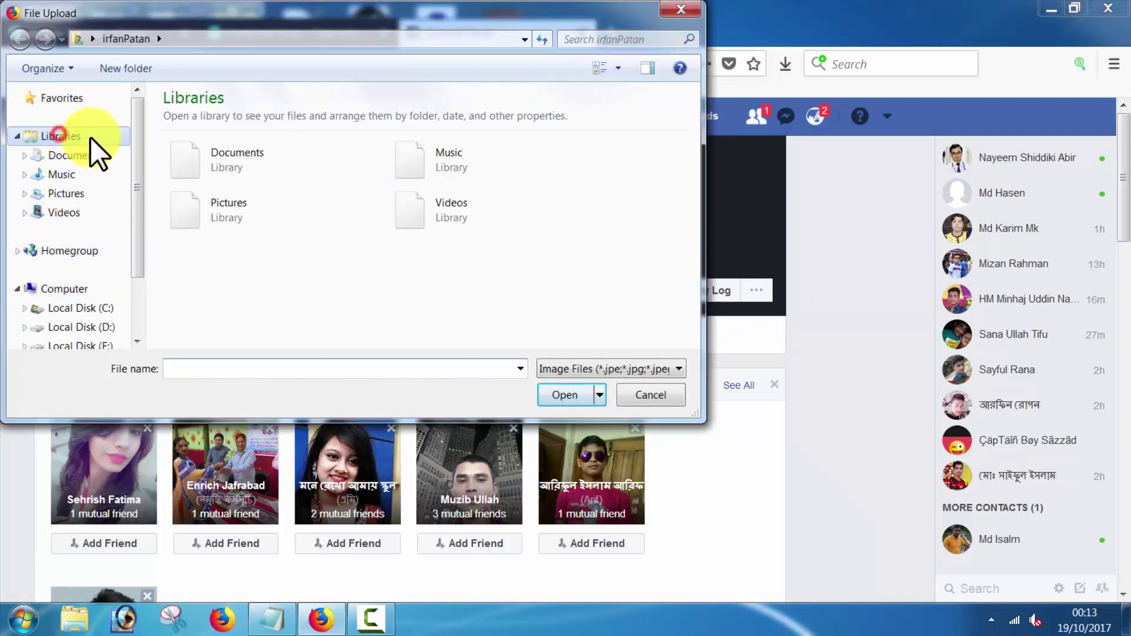
pyautogui.click(258, 165)
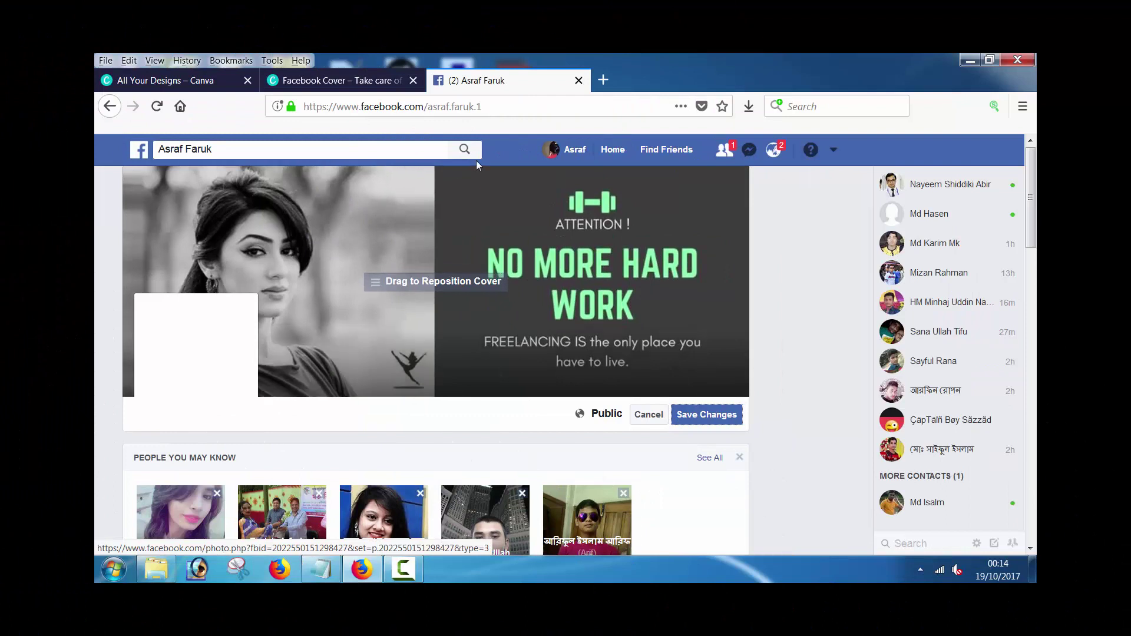
# Nudge the NO MORE HARD WORK cover upward and save the changes.
pyautogui.moveTo(478, 324); pyautogui.dragTo(518, 176)
pyautogui.click(704, 414)
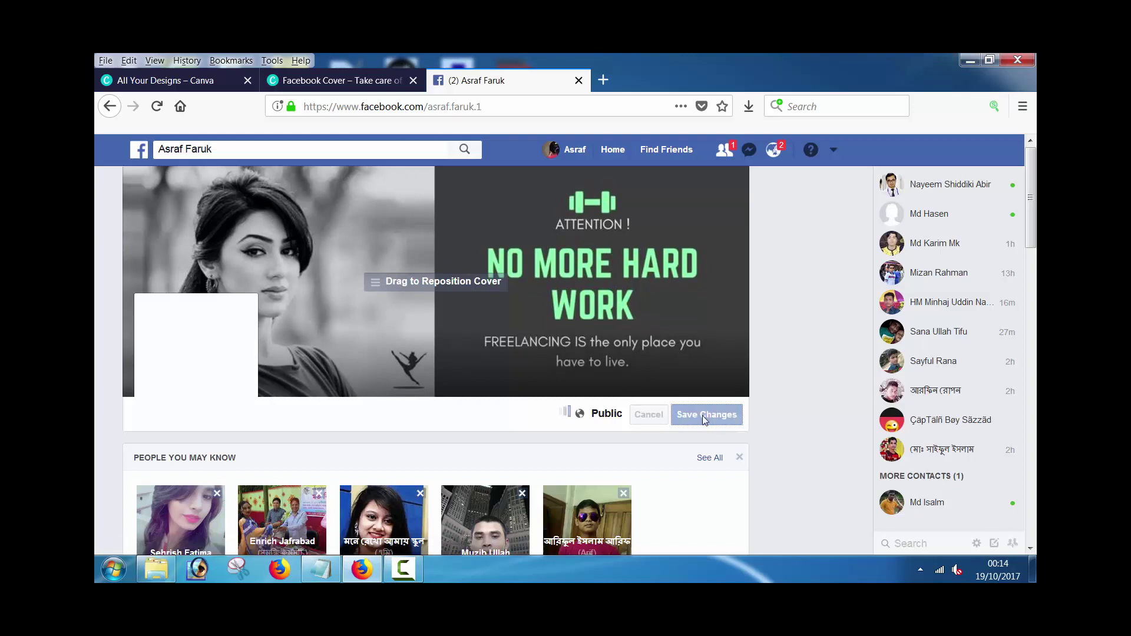